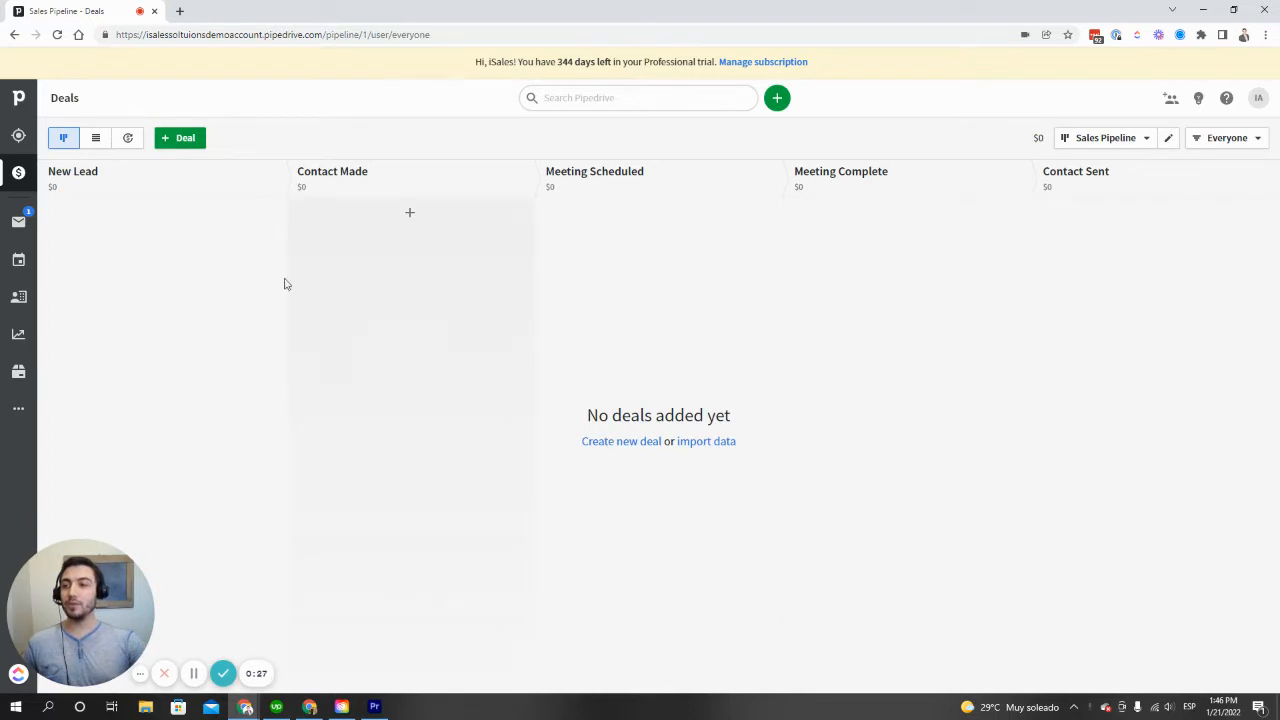
# Step: Create a deal for the existing contact in New Lead and dismiss the follow-up tips
pyautogui.click(189, 139)
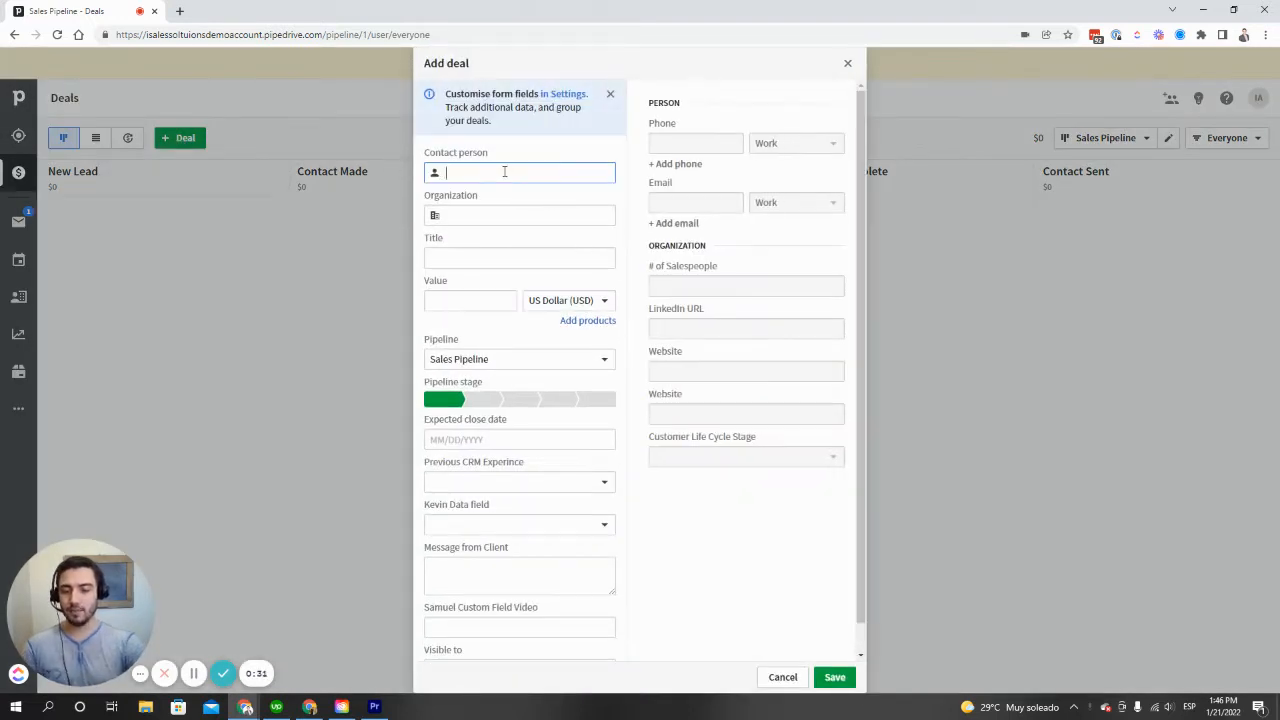
pyautogui.write('Matthew Isales')
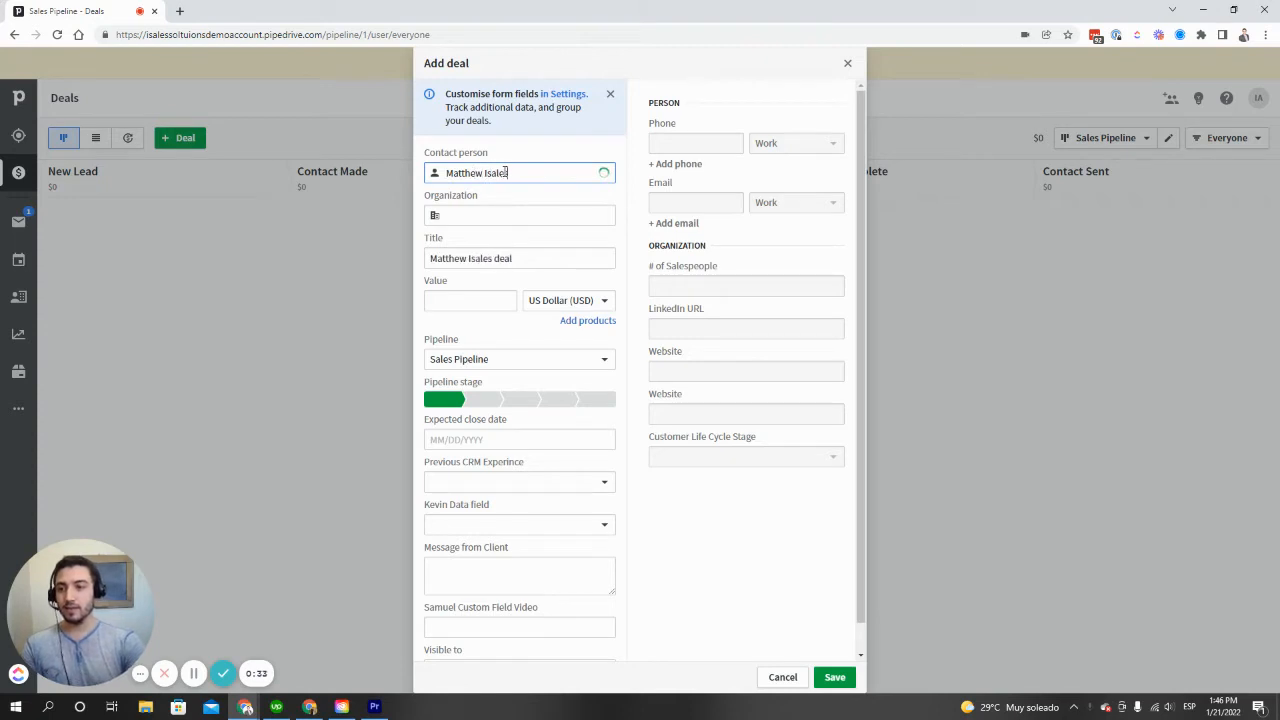
pyautogui.click(490, 215)
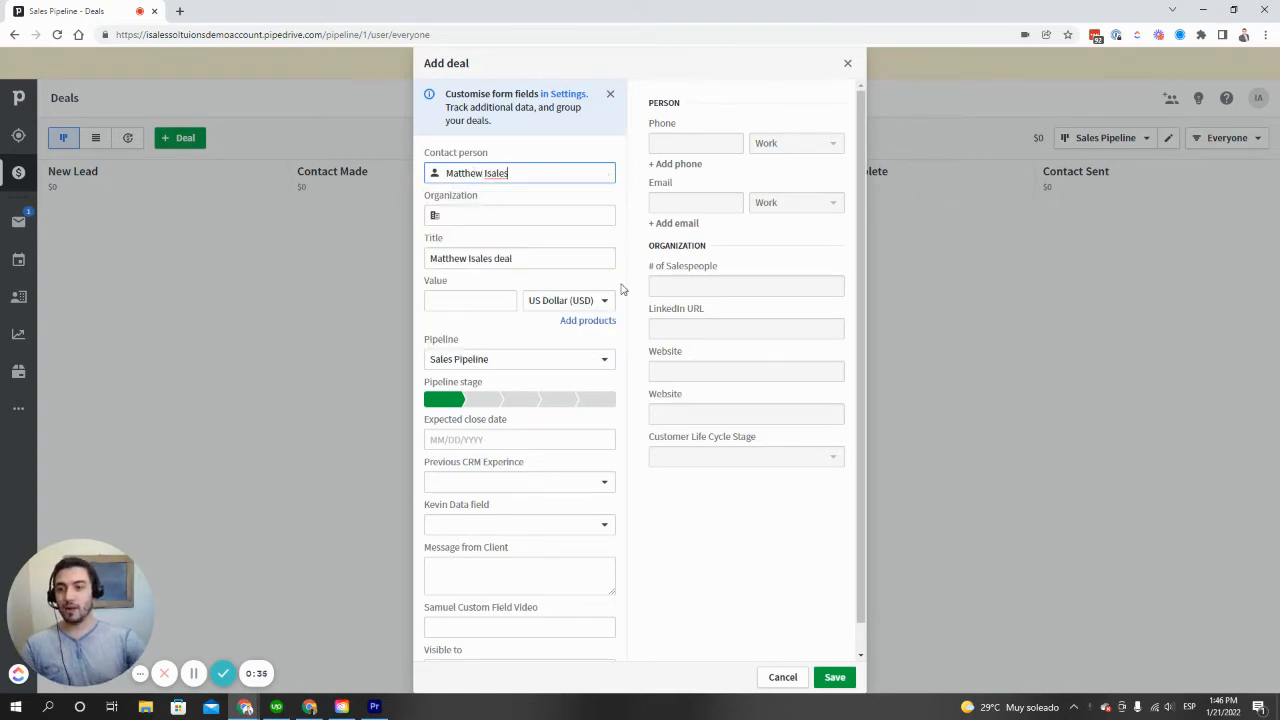
pyautogui.click(831, 672)
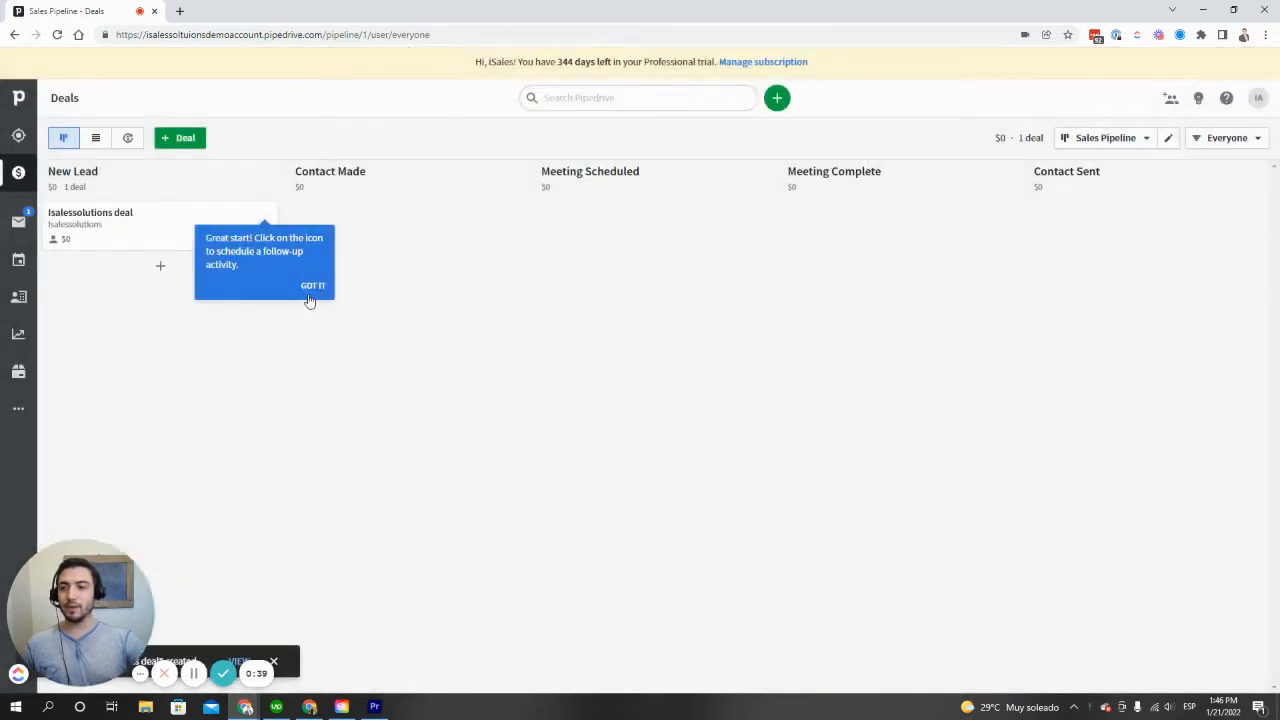
pyautogui.click(308, 292)
pyautogui.click(320, 135)
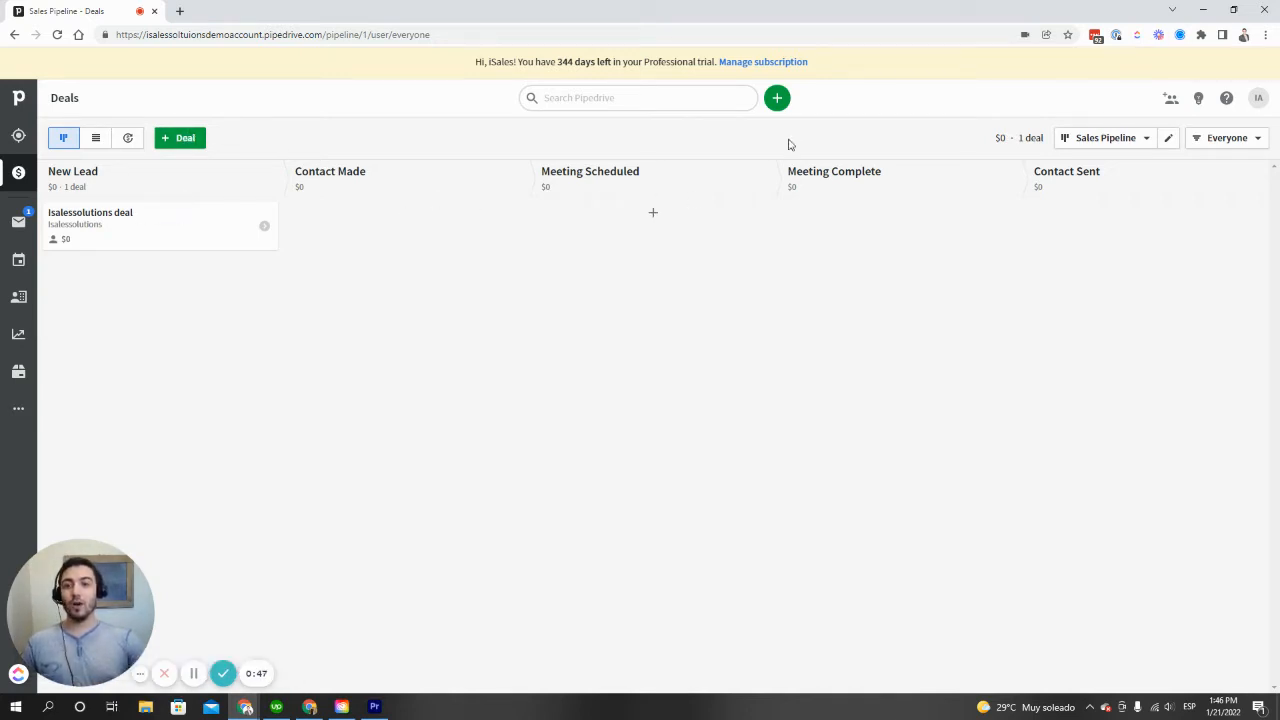
# Step: Open a new deal form from Quick add and close it unsaved
pyautogui.click(779, 104)
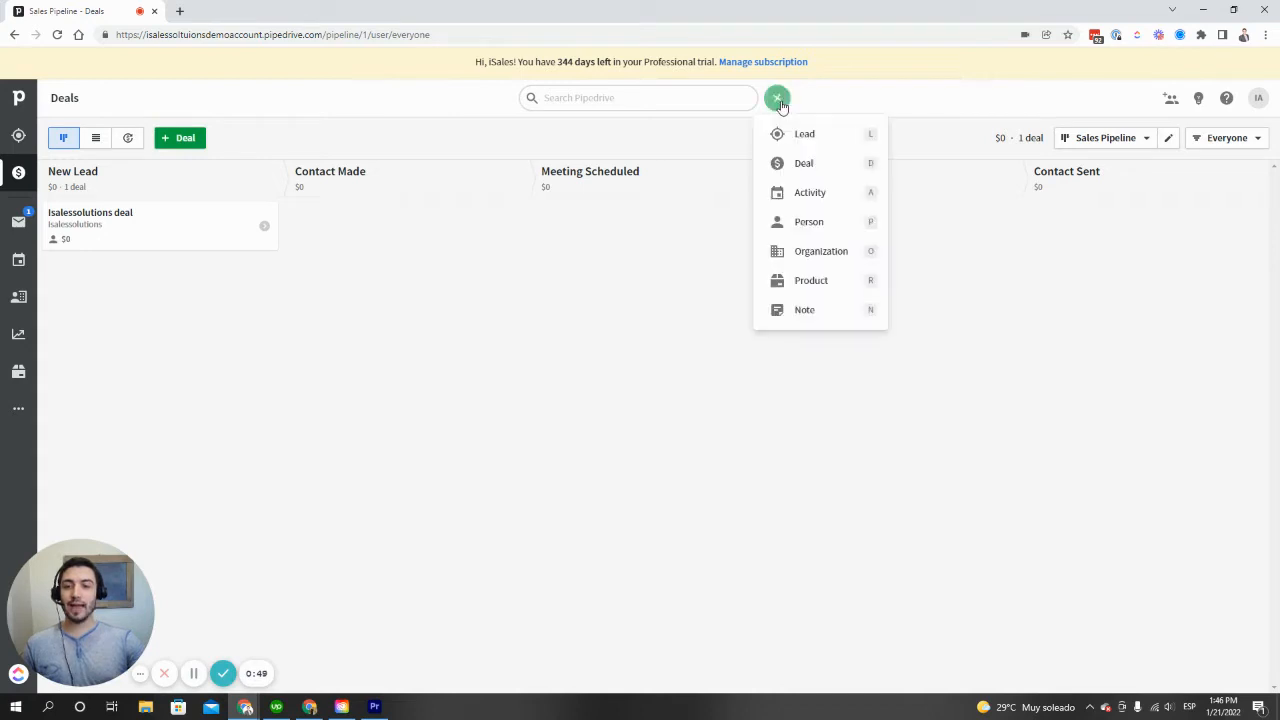
pyautogui.click(835, 174)
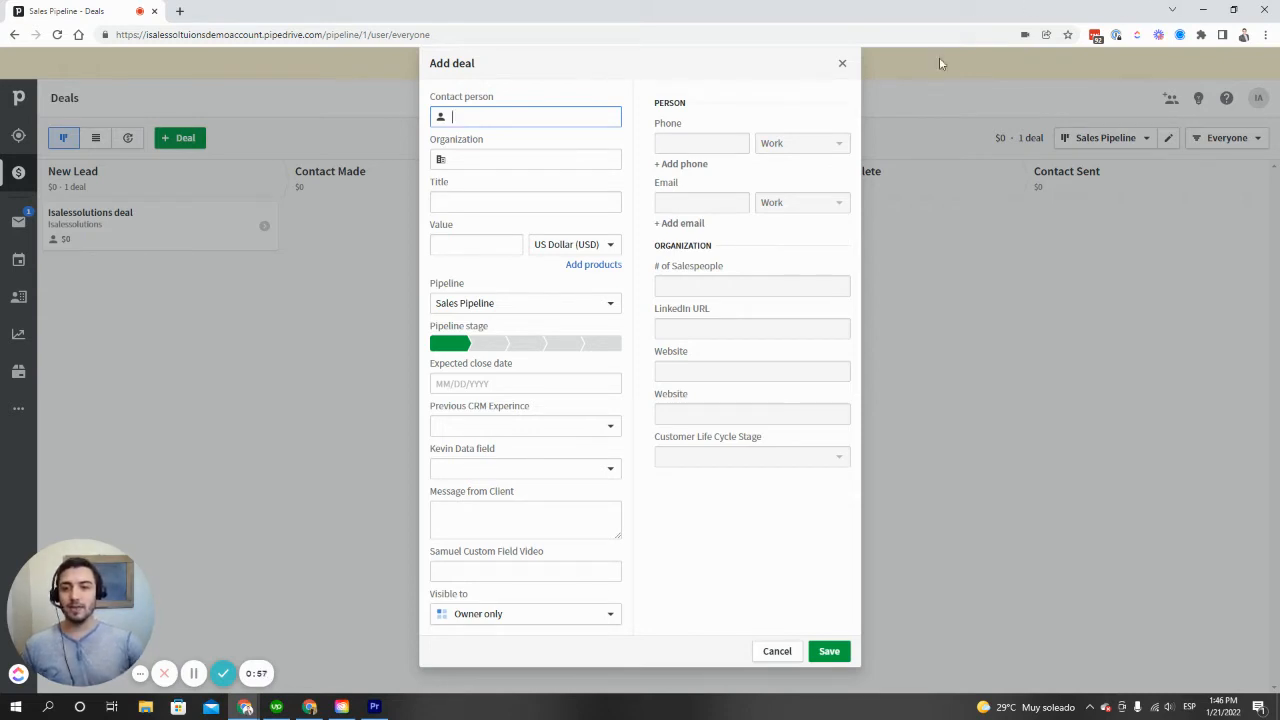
pyautogui.click(843, 63)
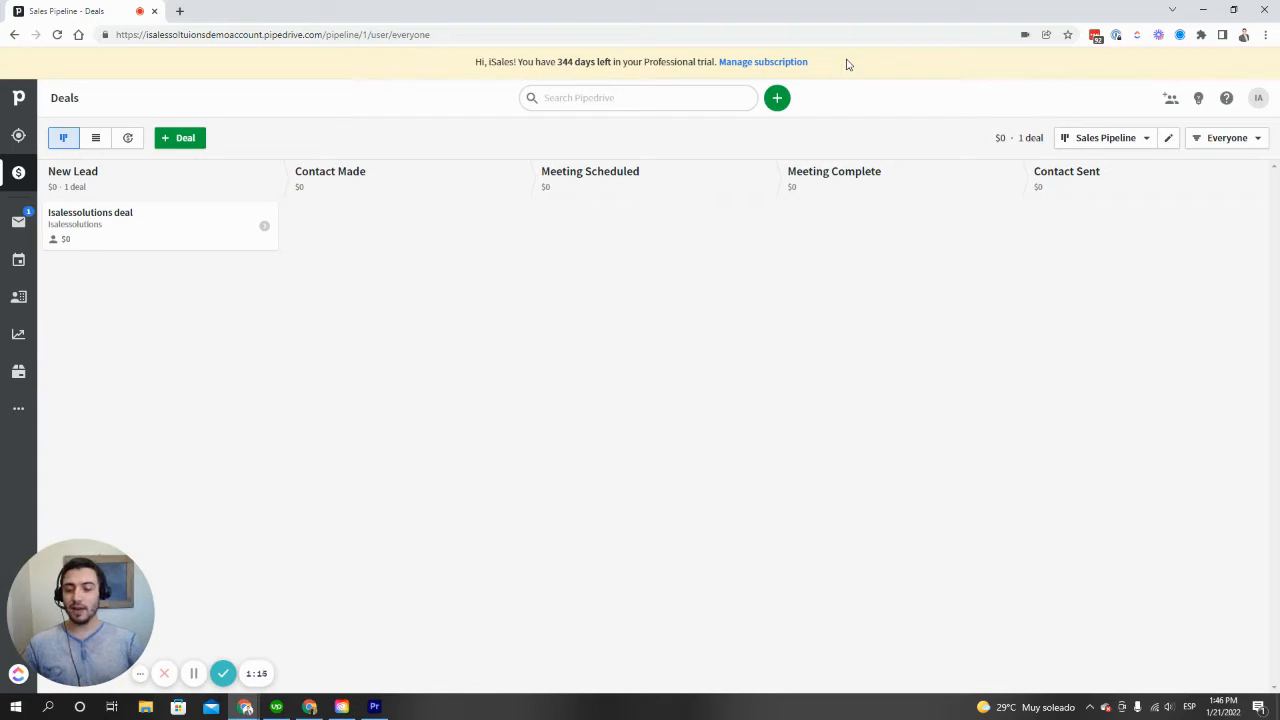
# Step: Reopen the deal form with the D shortcut, discard it, and switch to Contacts Organizations
pyautogui.press('d')
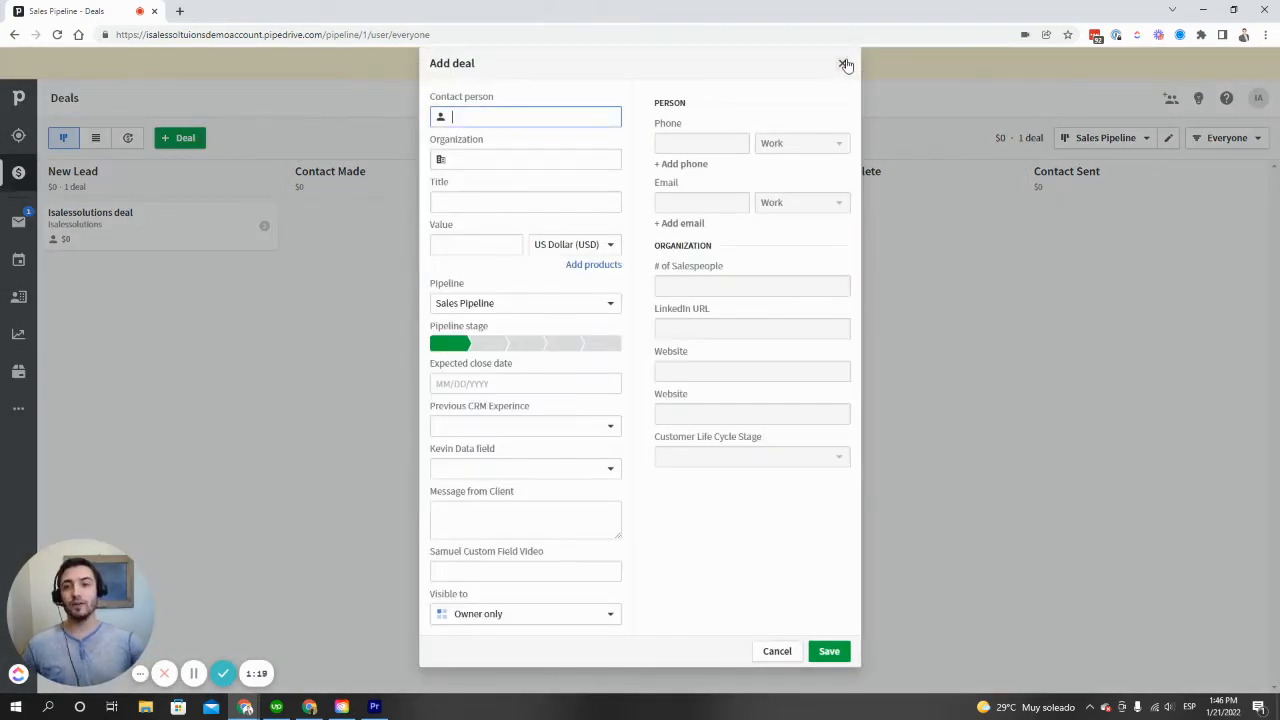
pyautogui.click(843, 64)
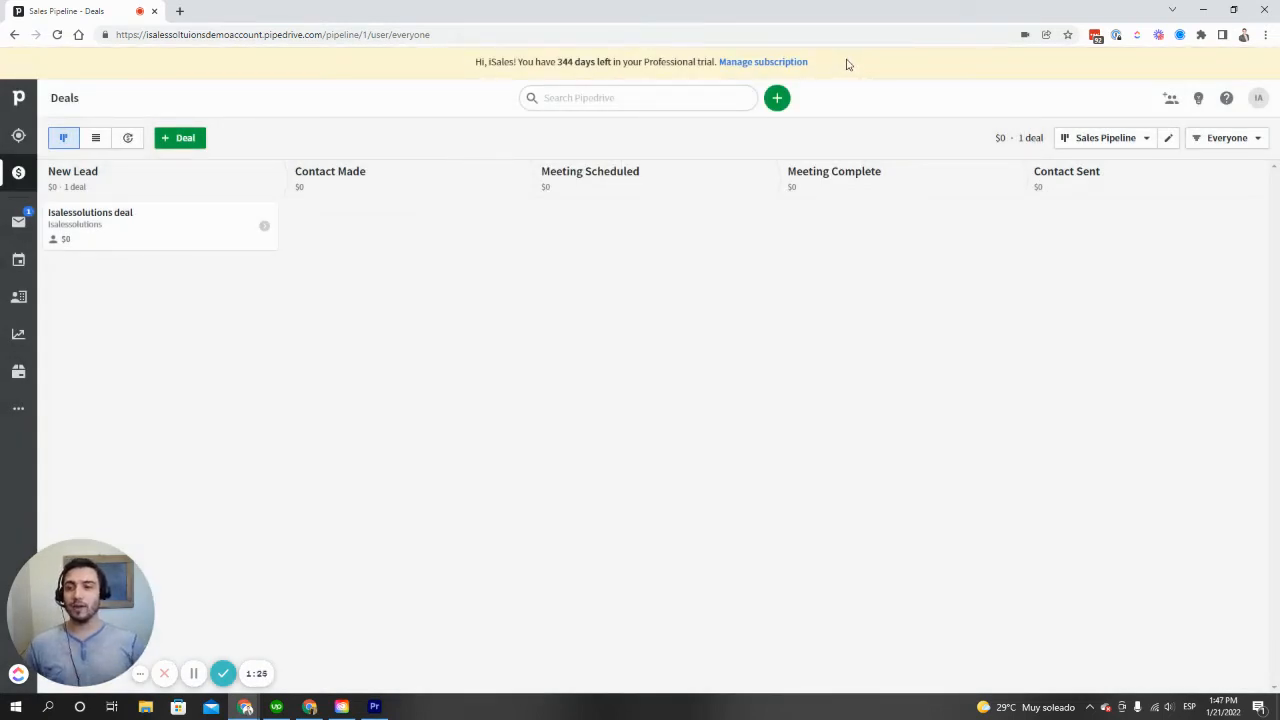
pyautogui.moveTo(369, 180)
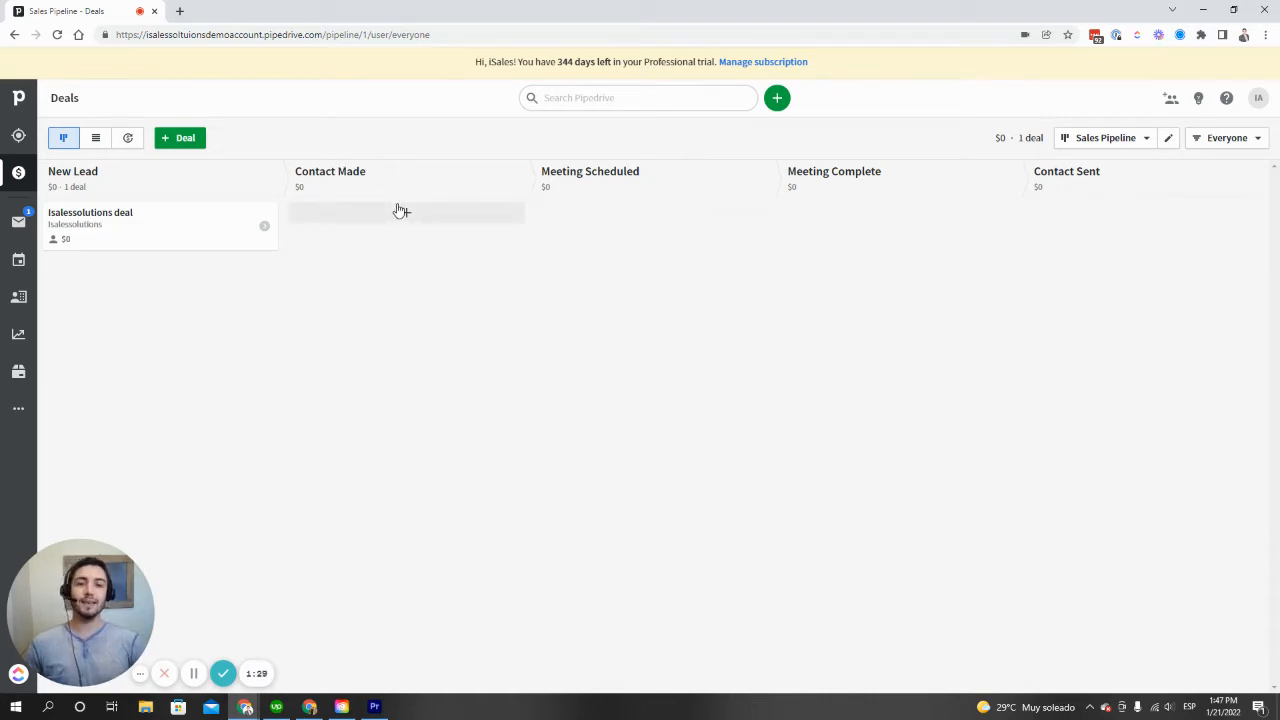
pyautogui.click(18, 296)
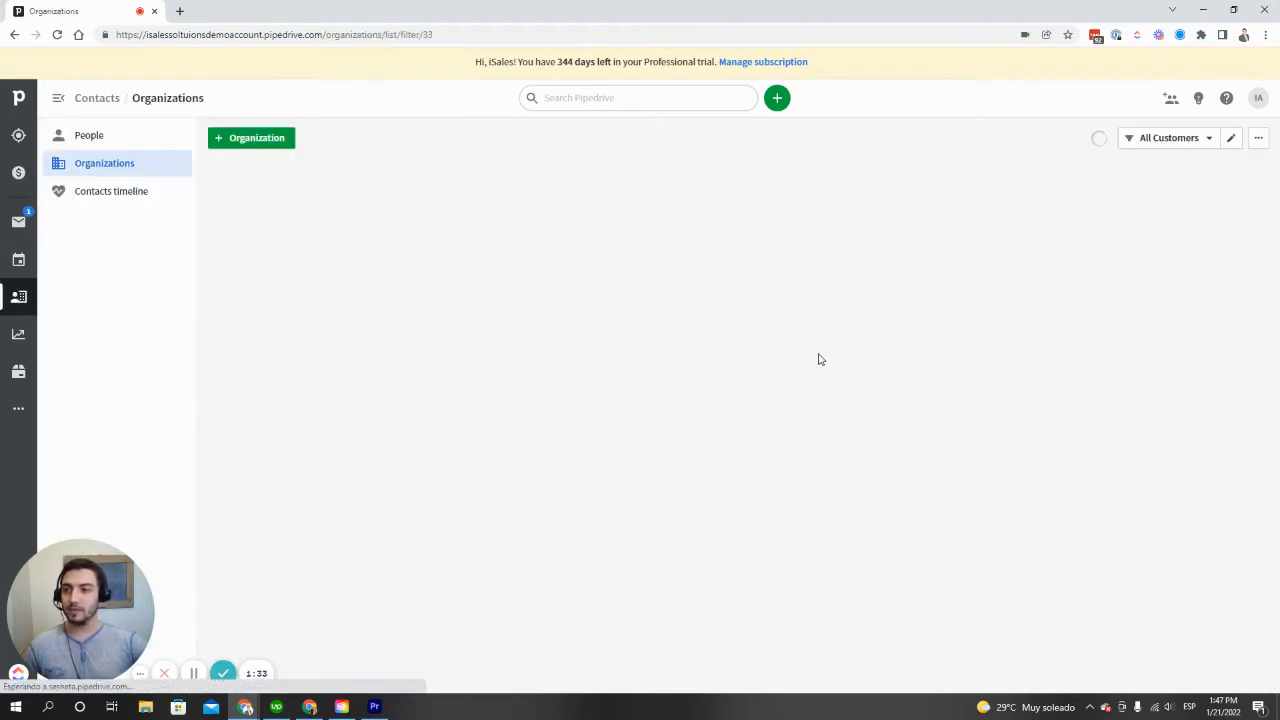
# Step: From the Isales Solutions organization, save a Contact Made deal with a newly added contact person
pyautogui.click(265, 232)
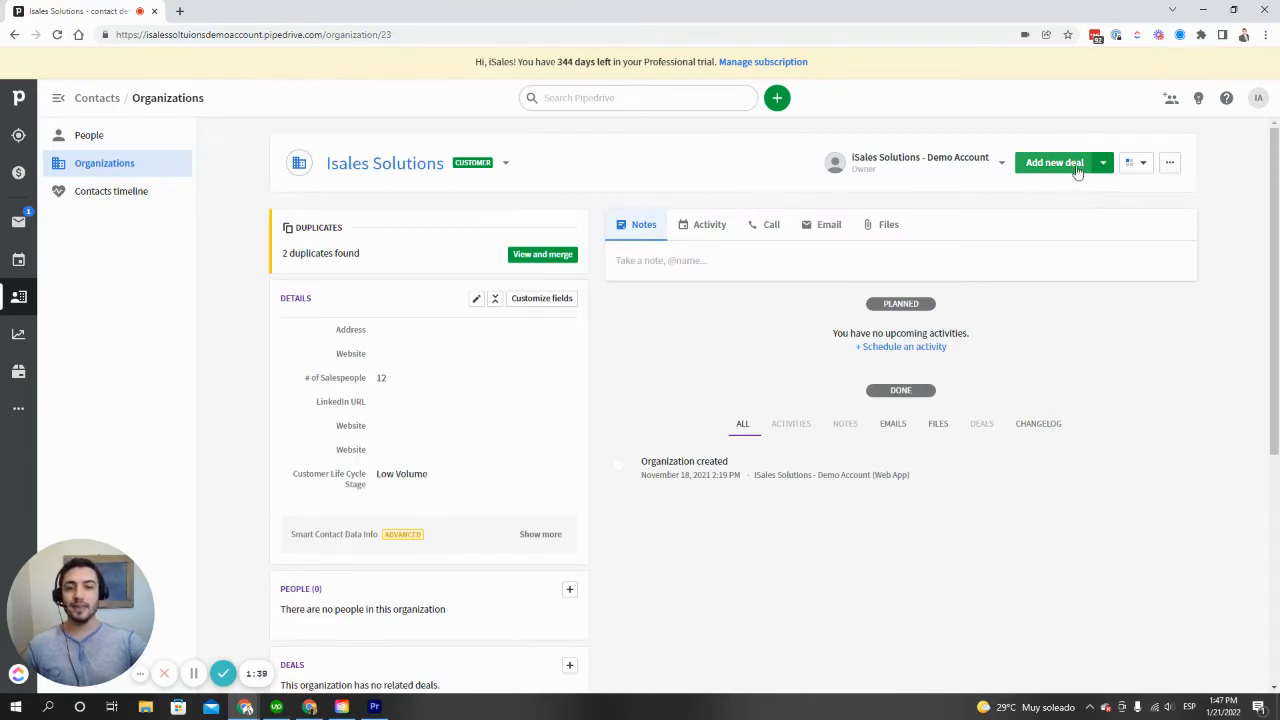
pyautogui.click(1077, 170)
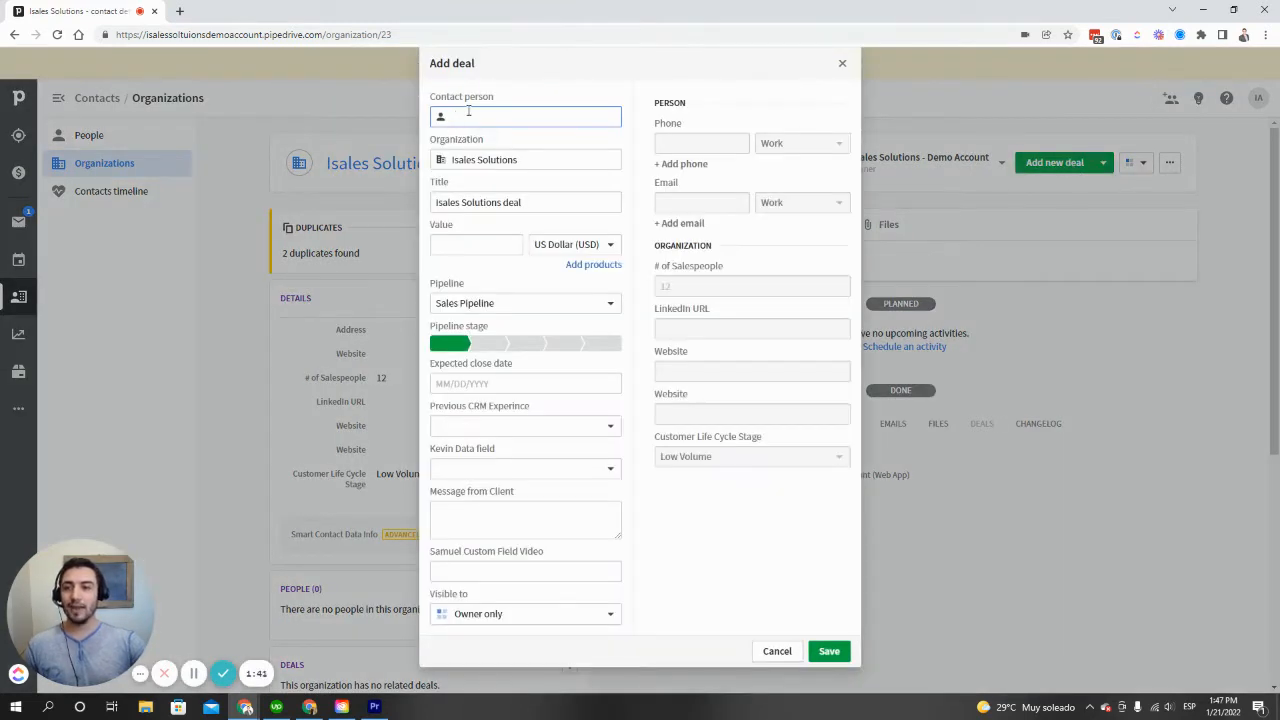
pyautogui.write('Matthew I')
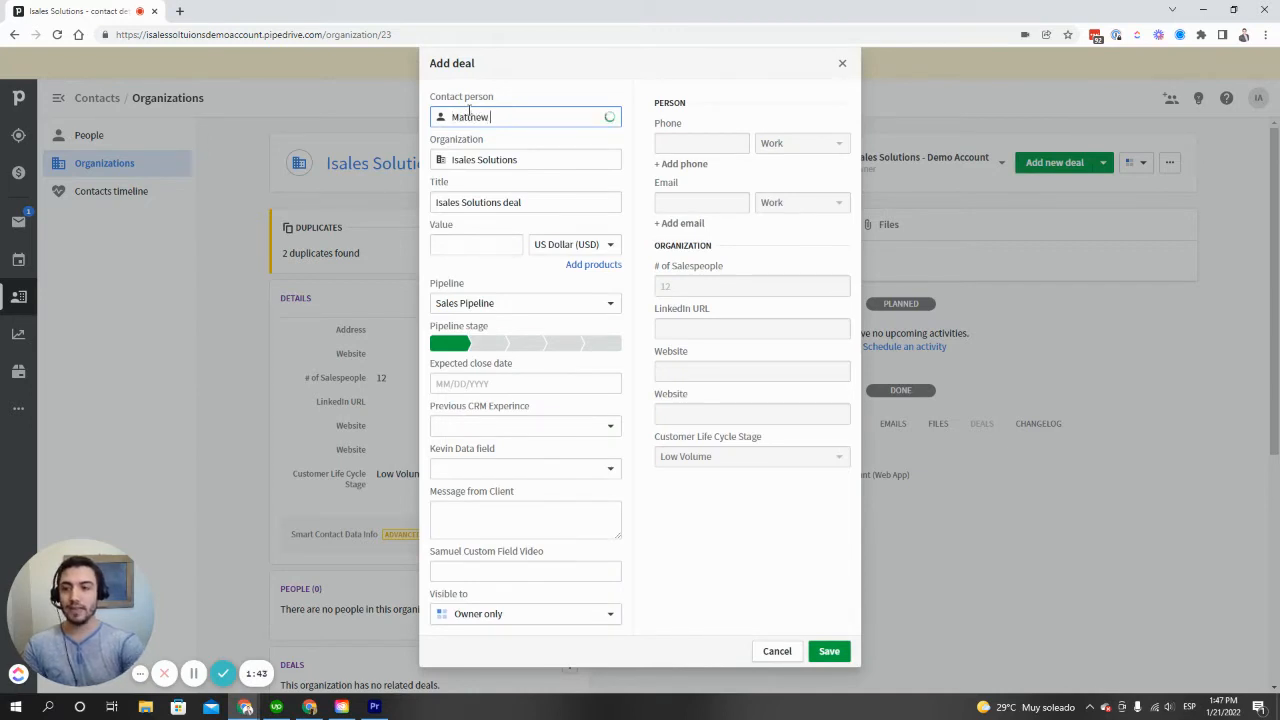
pyautogui.write('sales')
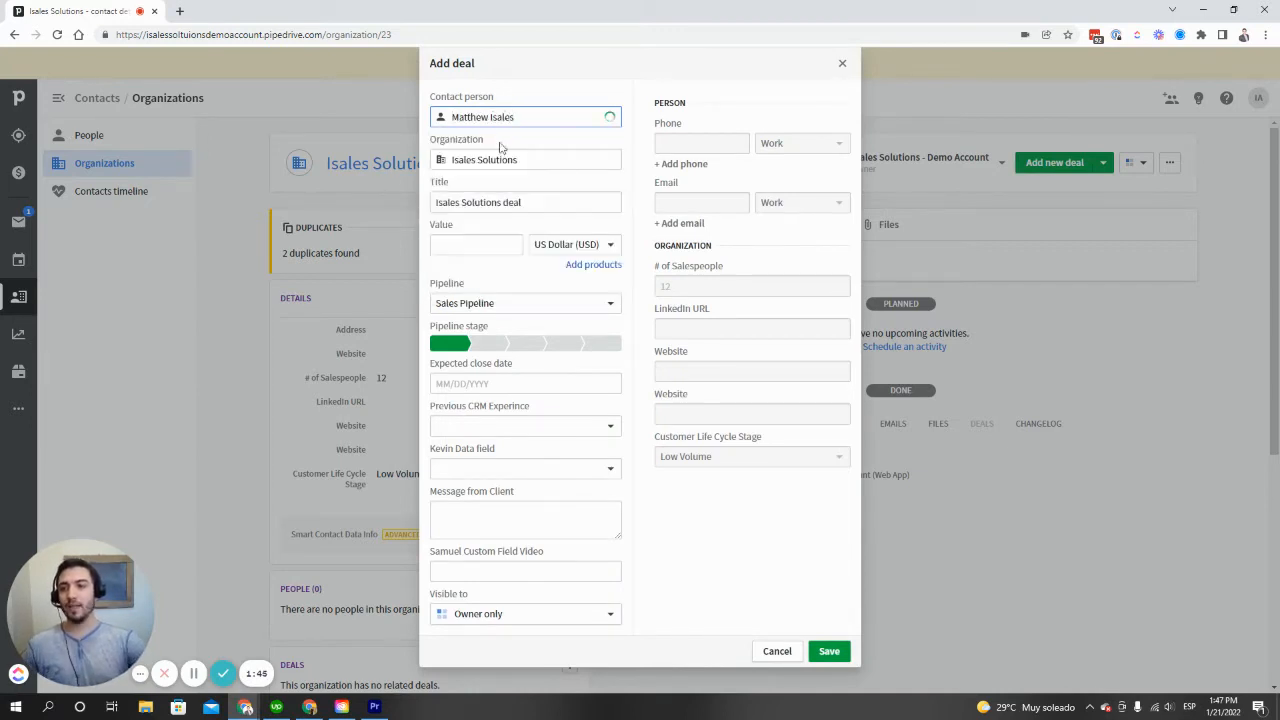
pyautogui.click(524, 256)
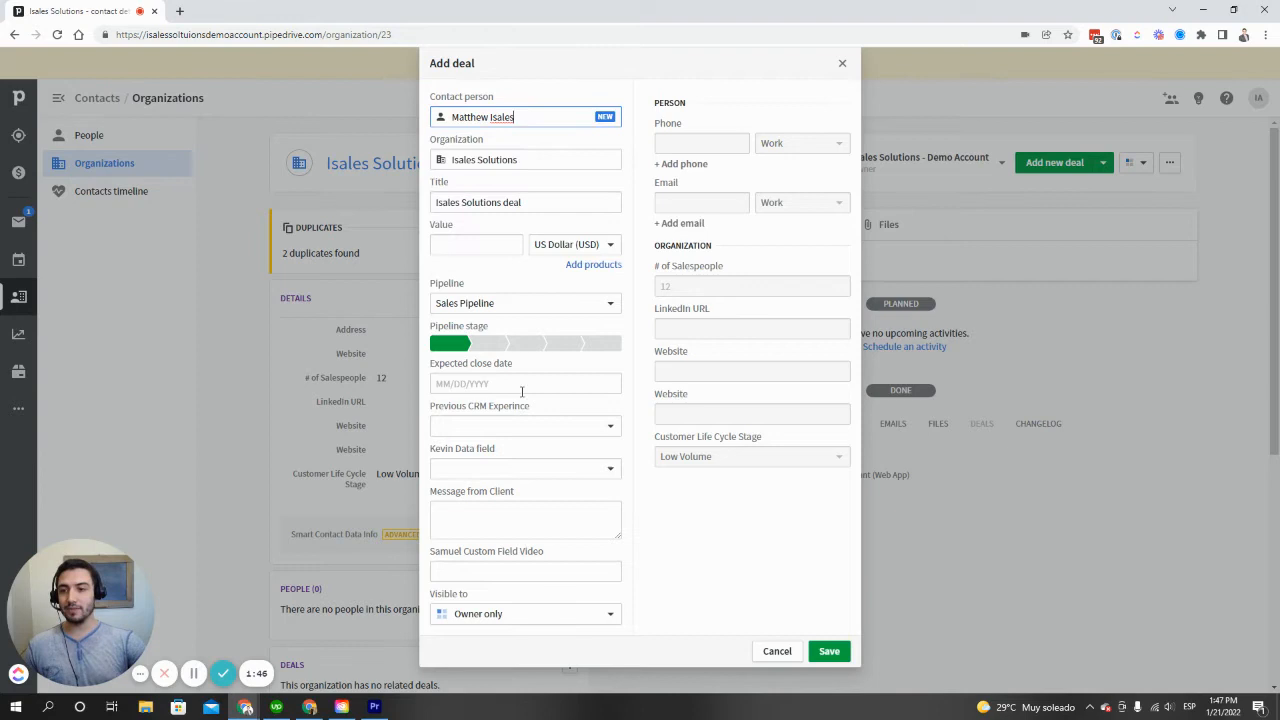
pyautogui.click(490, 345)
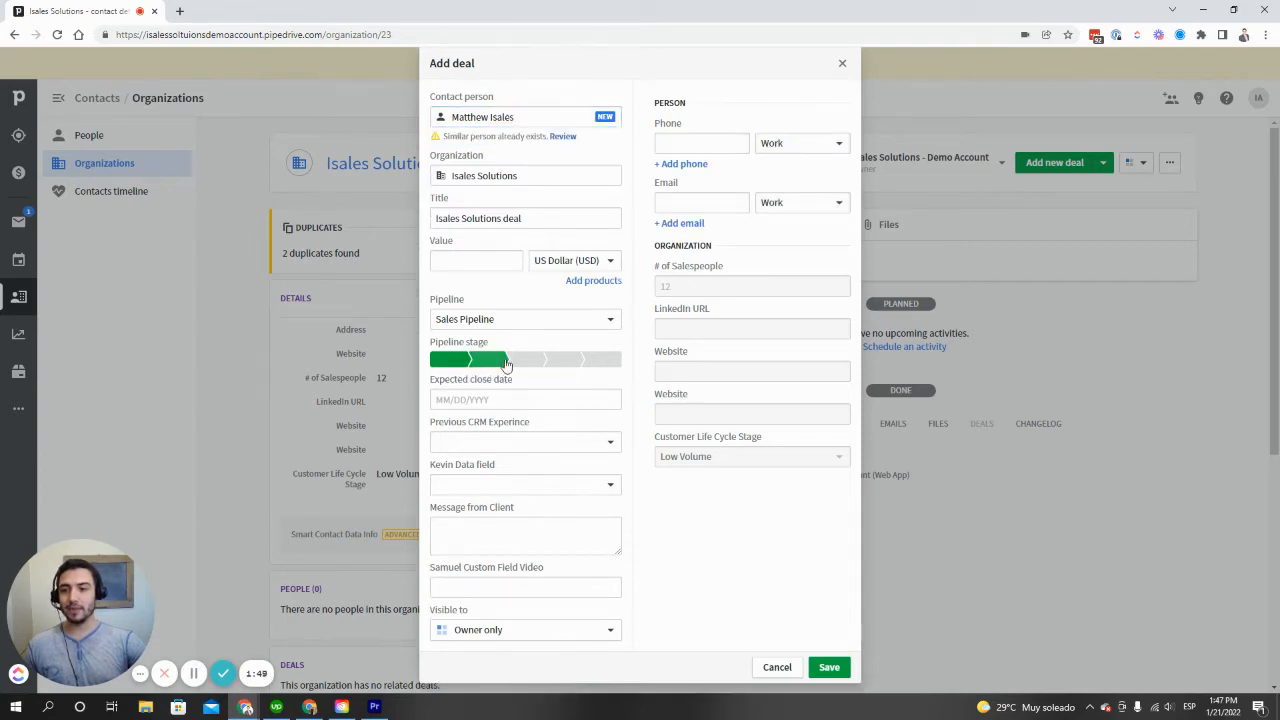
pyautogui.click(834, 666)
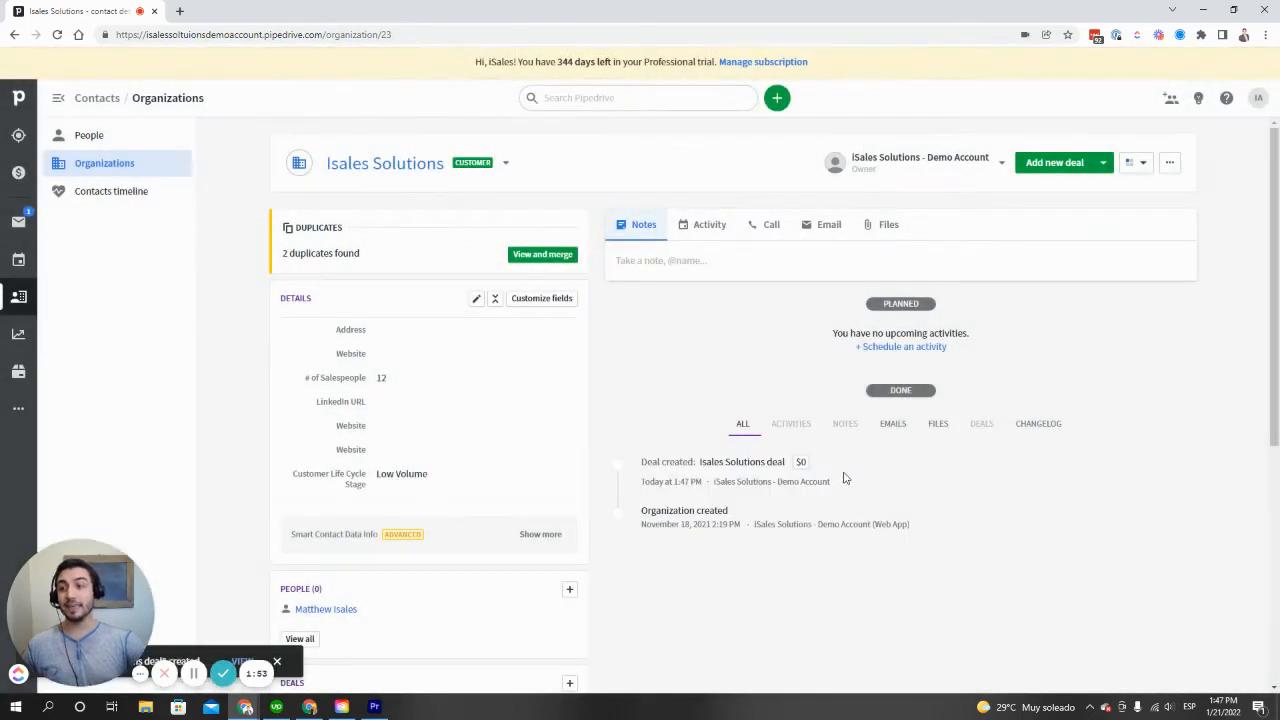
# Step: Open the first person in People and start a new deal for them
pyautogui.click(87, 135)
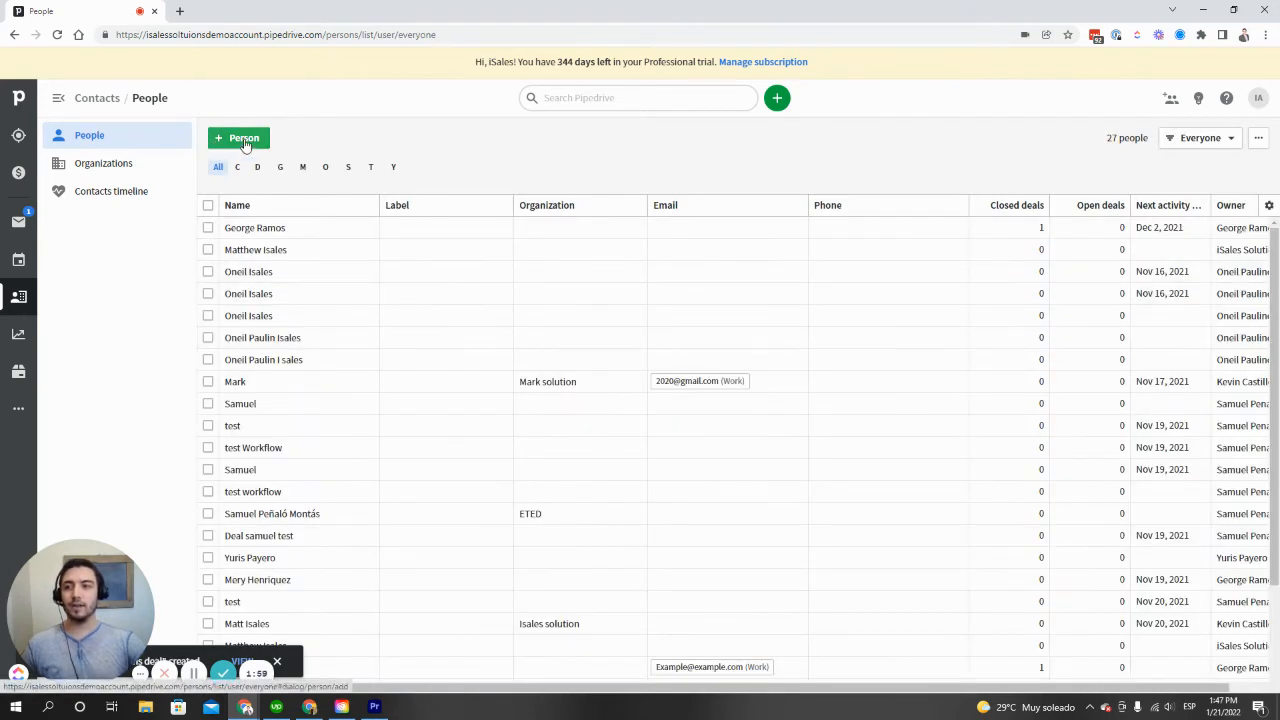
pyautogui.click(262, 228)
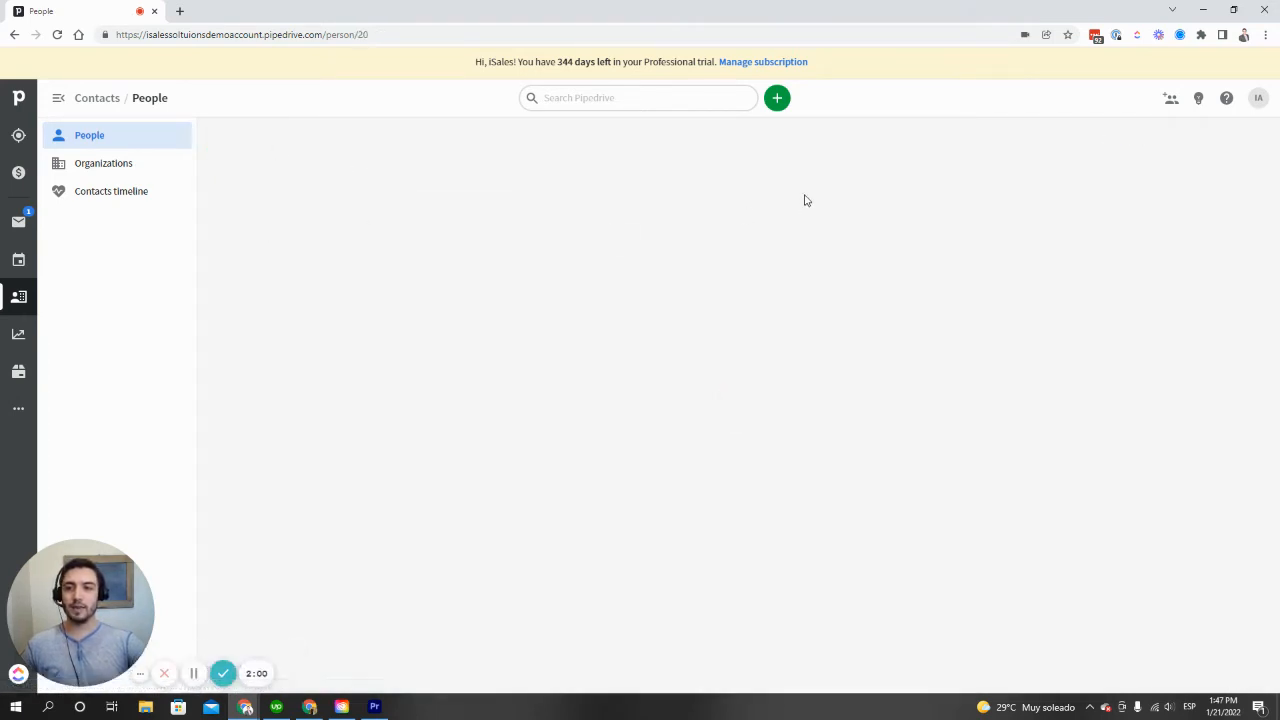
pyautogui.click(1037, 170)
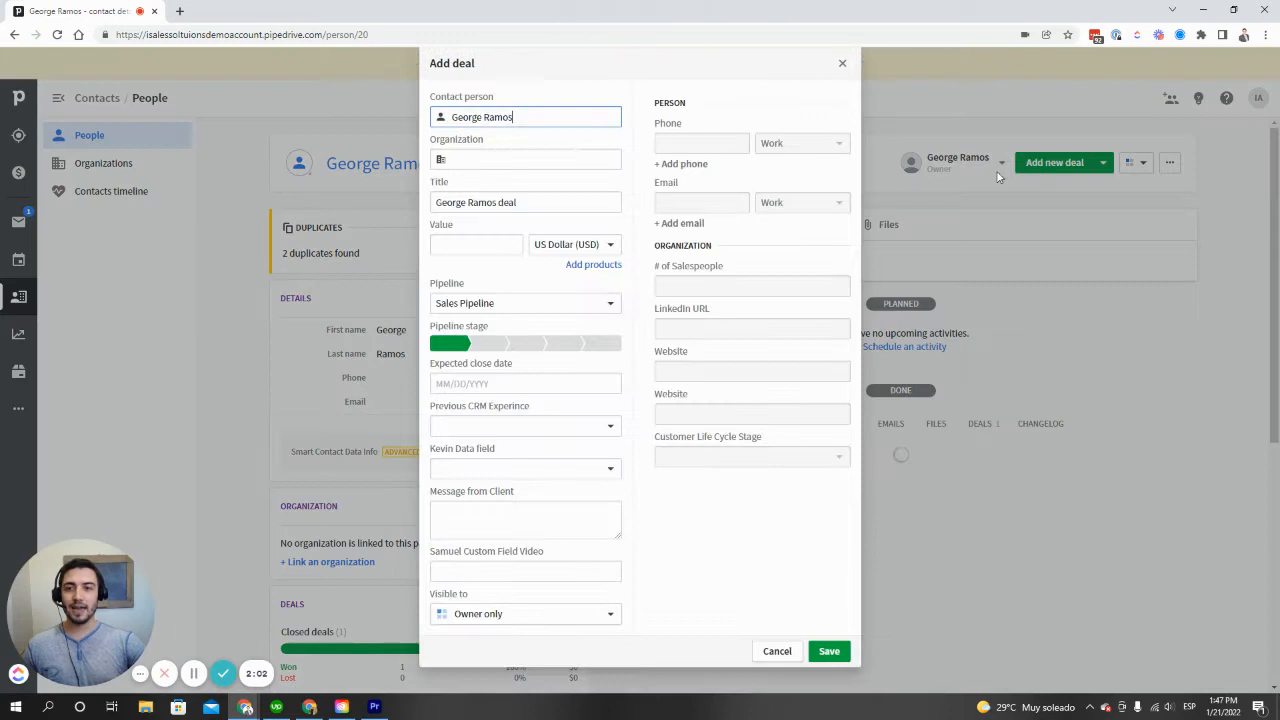
# Step: Link the deal to Isales Solutions with Only Used Spreadsheets CRM experience, save, and return to Deals
pyautogui.click(519, 160)
pyautogui.write('Isa')
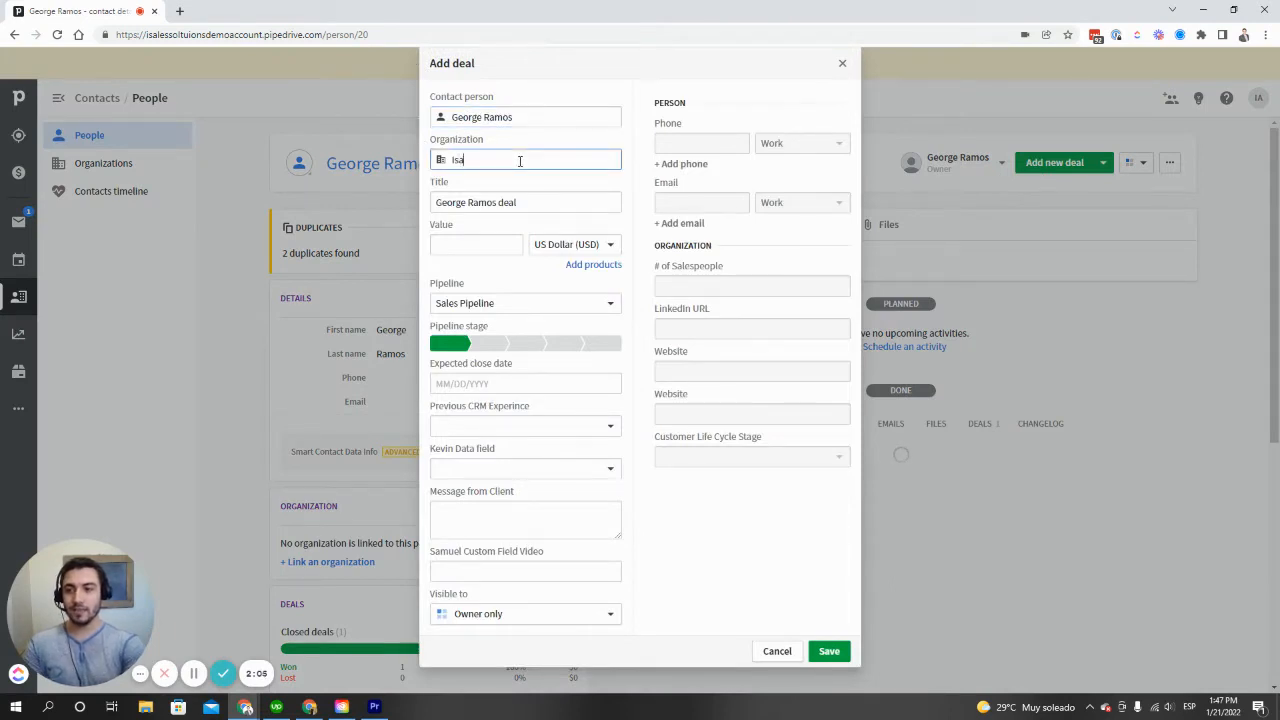
pyautogui.write('les Sol')
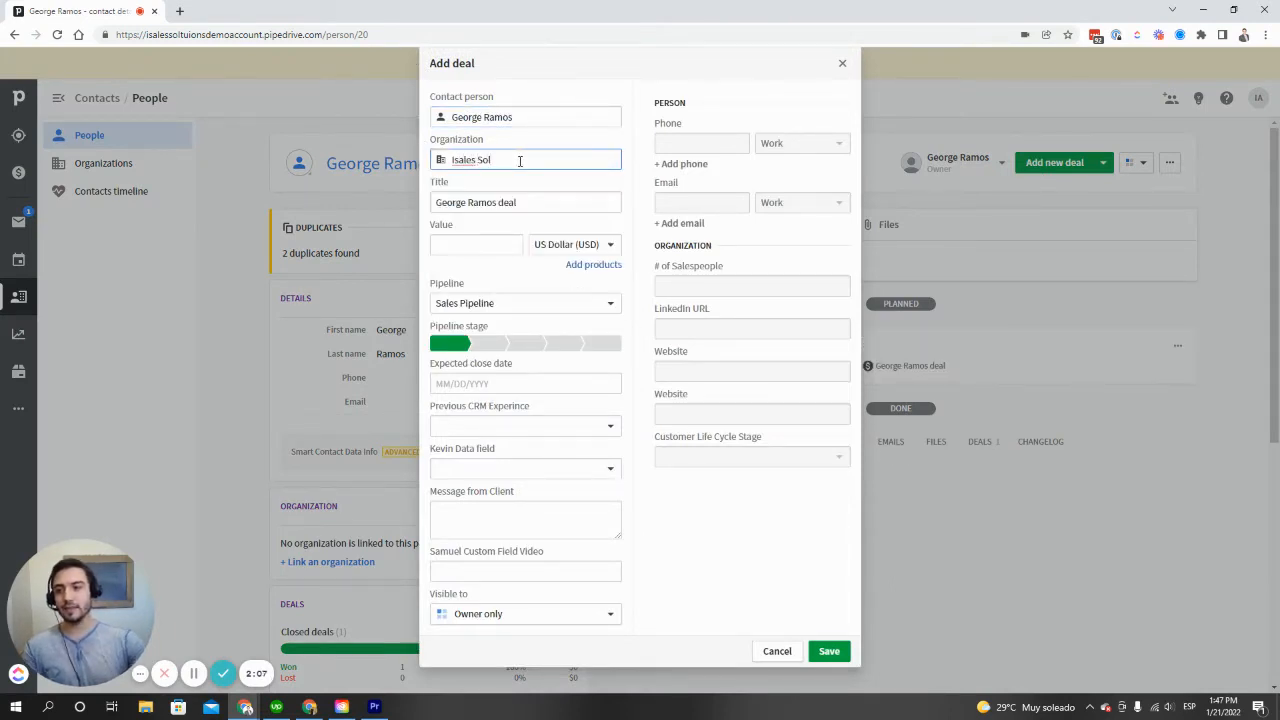
pyautogui.write('u')
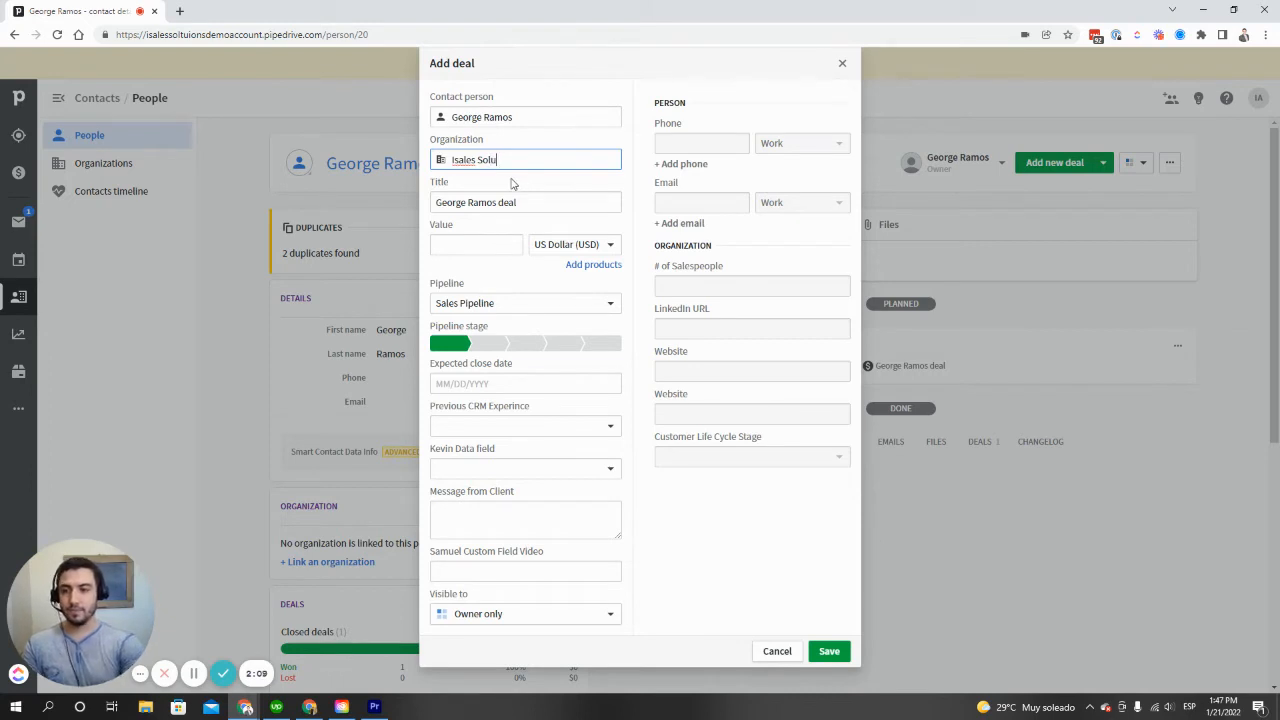
pyautogui.write('tions')
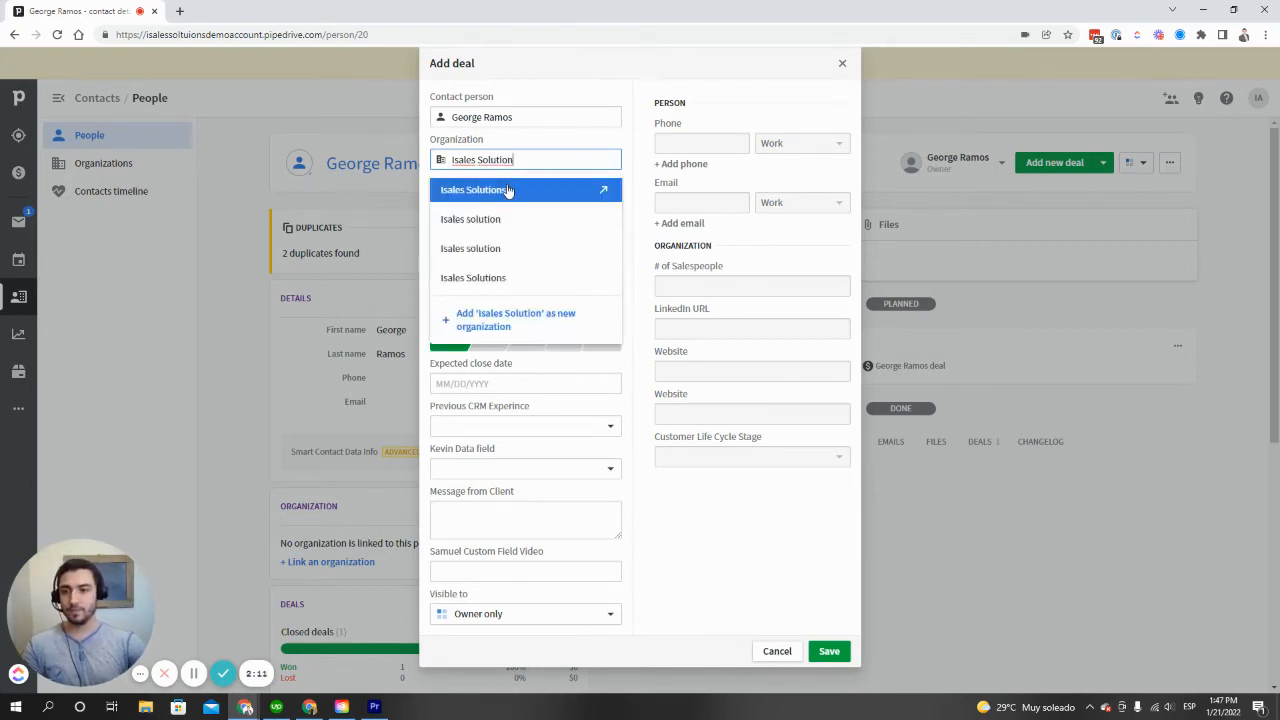
pyautogui.click(512, 188)
pyautogui.click(536, 434)
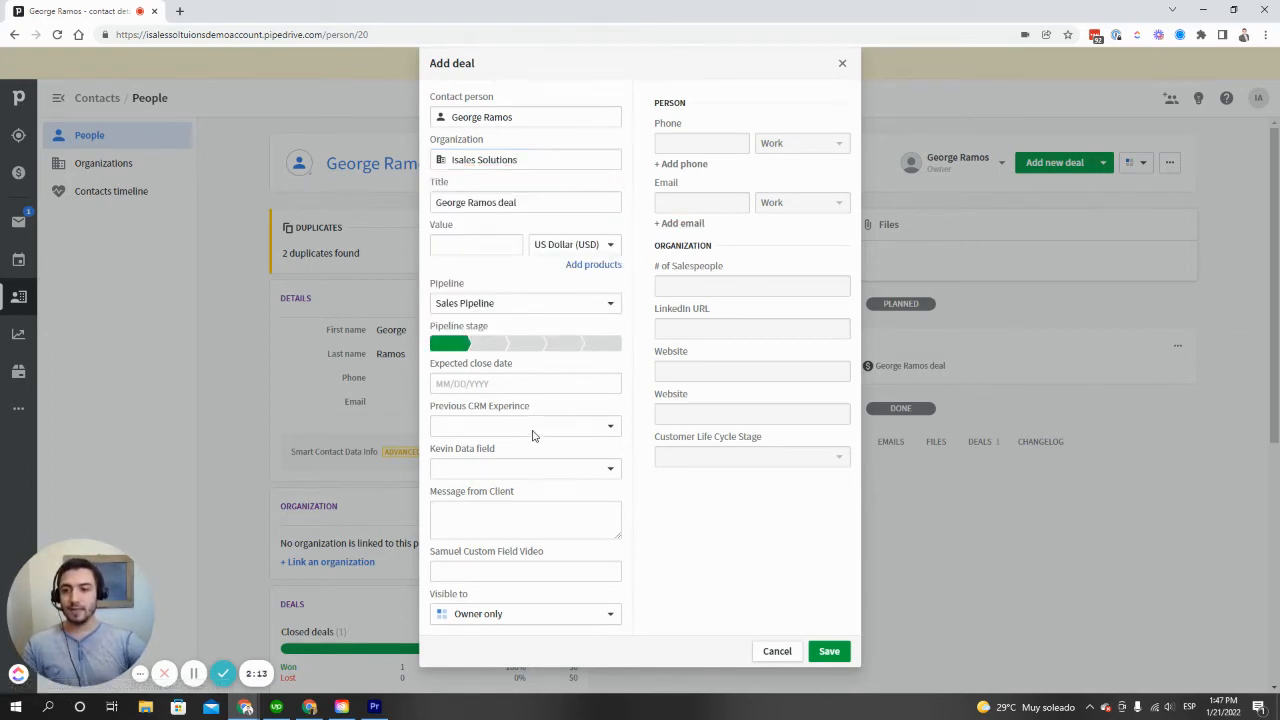
pyautogui.click(525, 530)
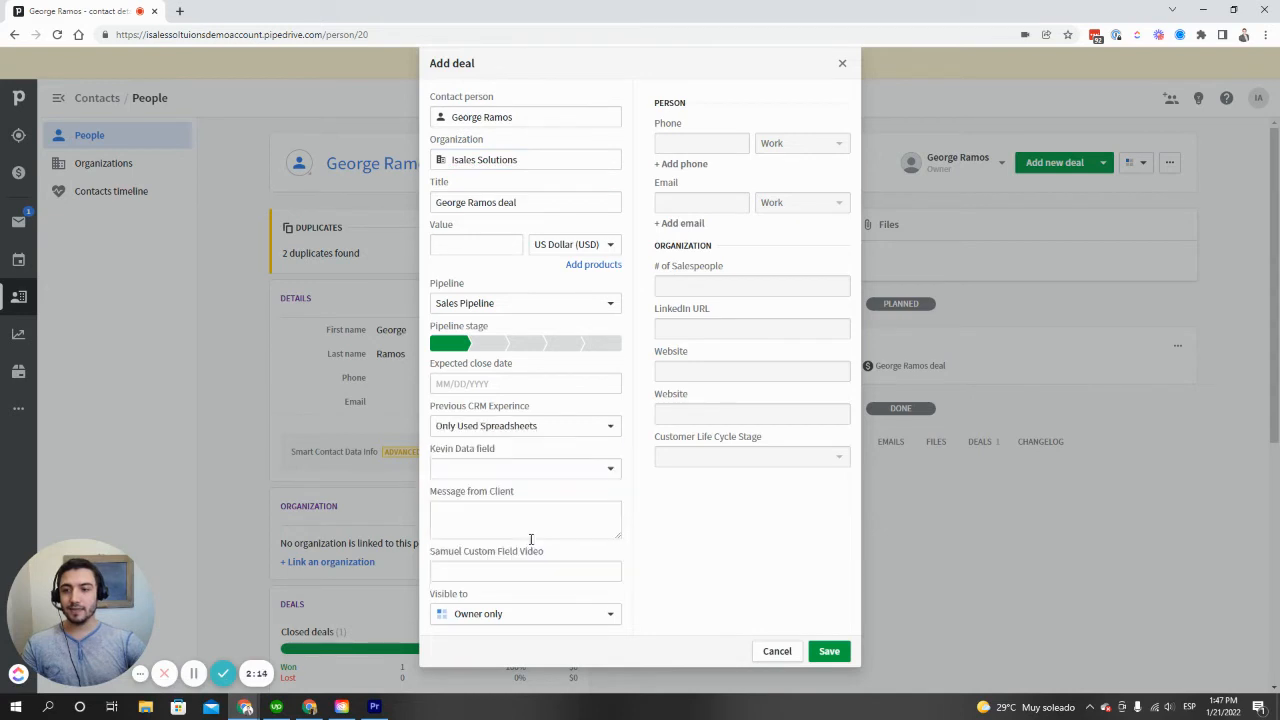
pyautogui.click(828, 653)
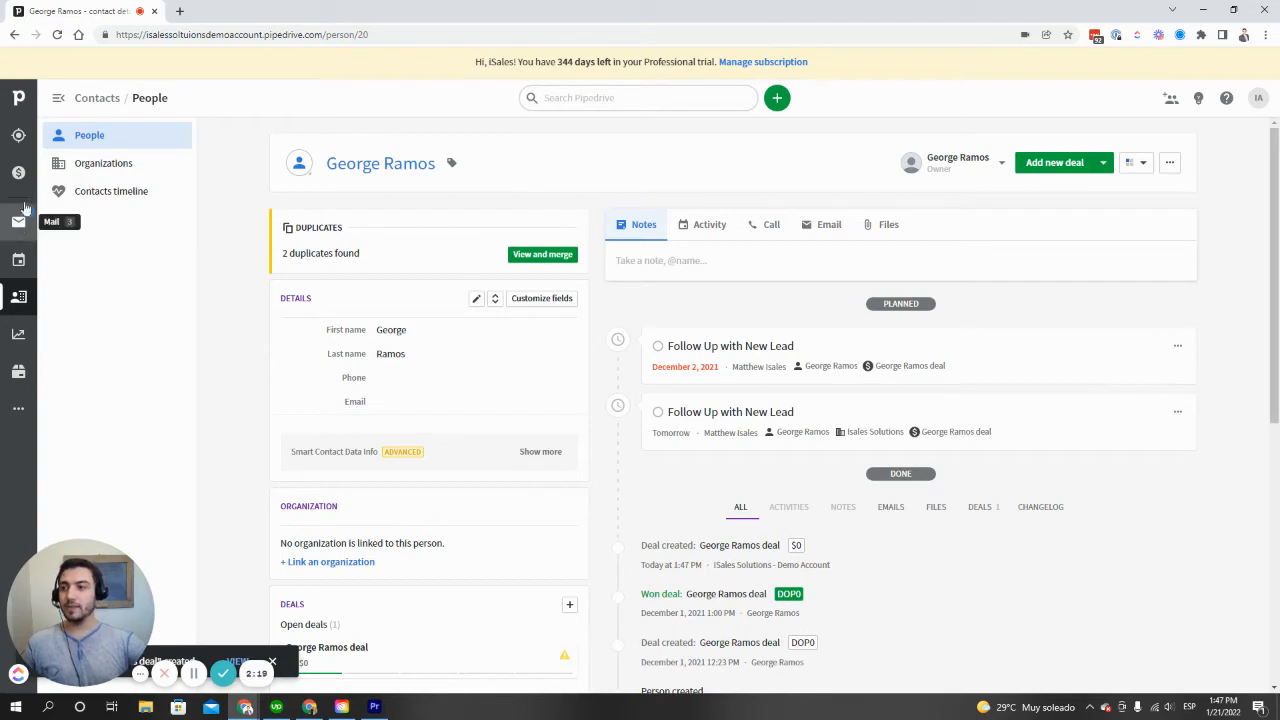
pyautogui.click(18, 178)
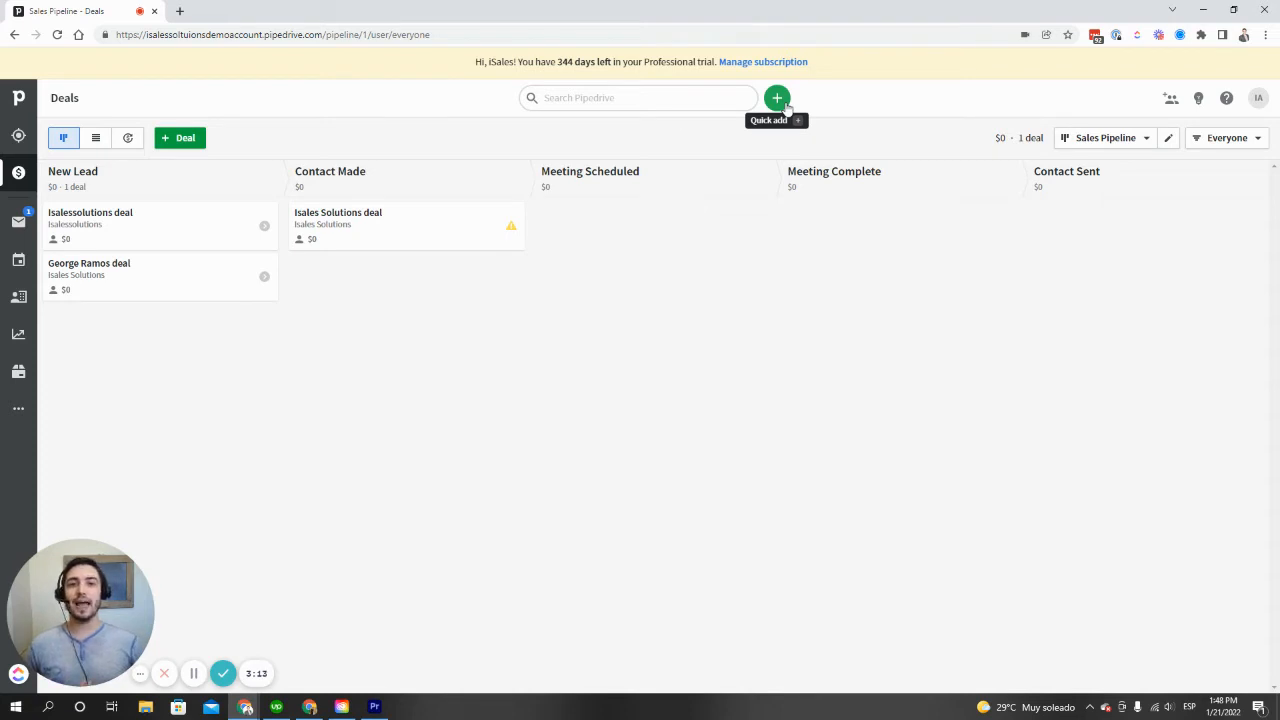
# Step: Open the Mail inbox holding the 'Need Help with Pipedrive' conversation
pyautogui.click(18, 222)
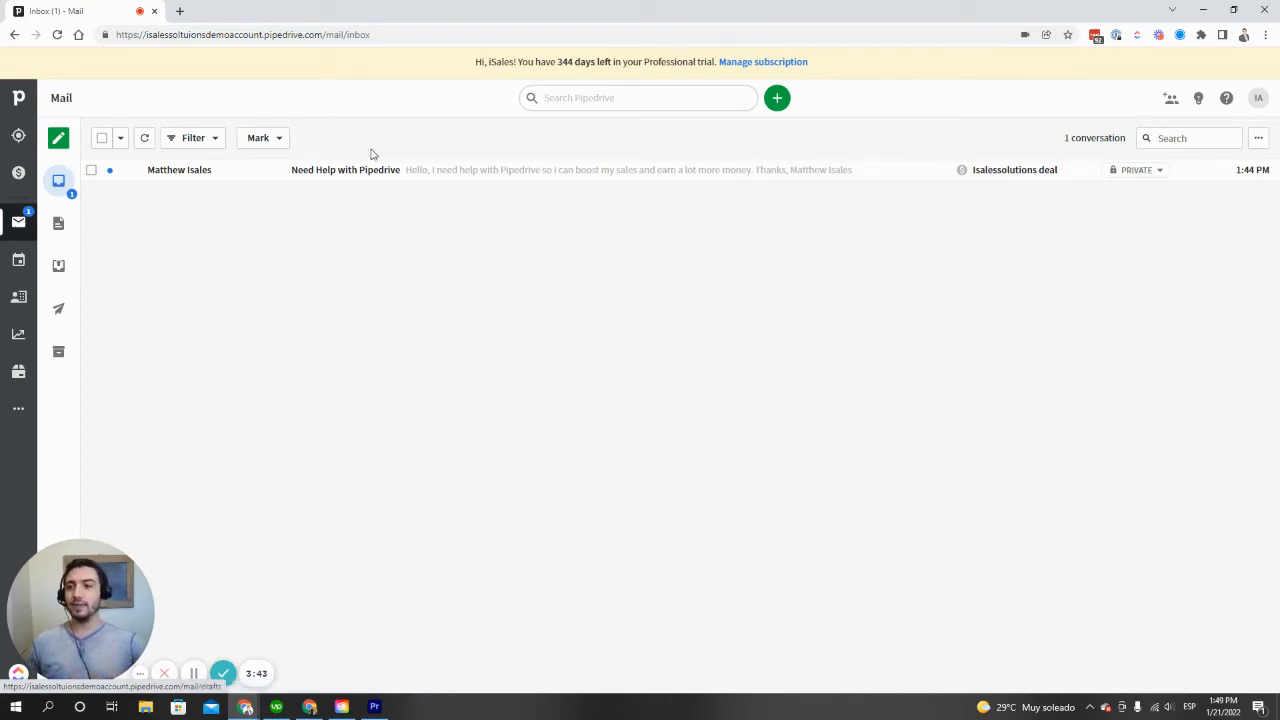
# Step: Open the 'Need Help with Pipedrive' email and remove its Isalessolutions deal link
pyautogui.click(389, 173)
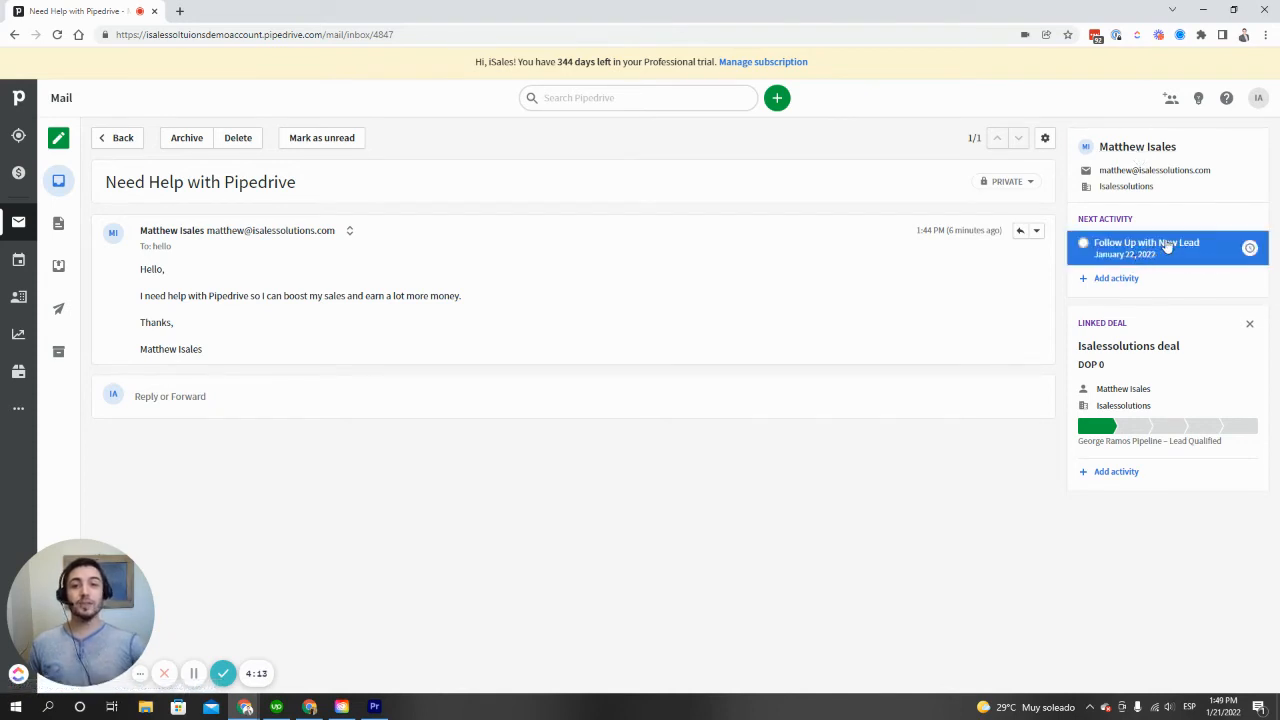
pyautogui.click(1249, 324)
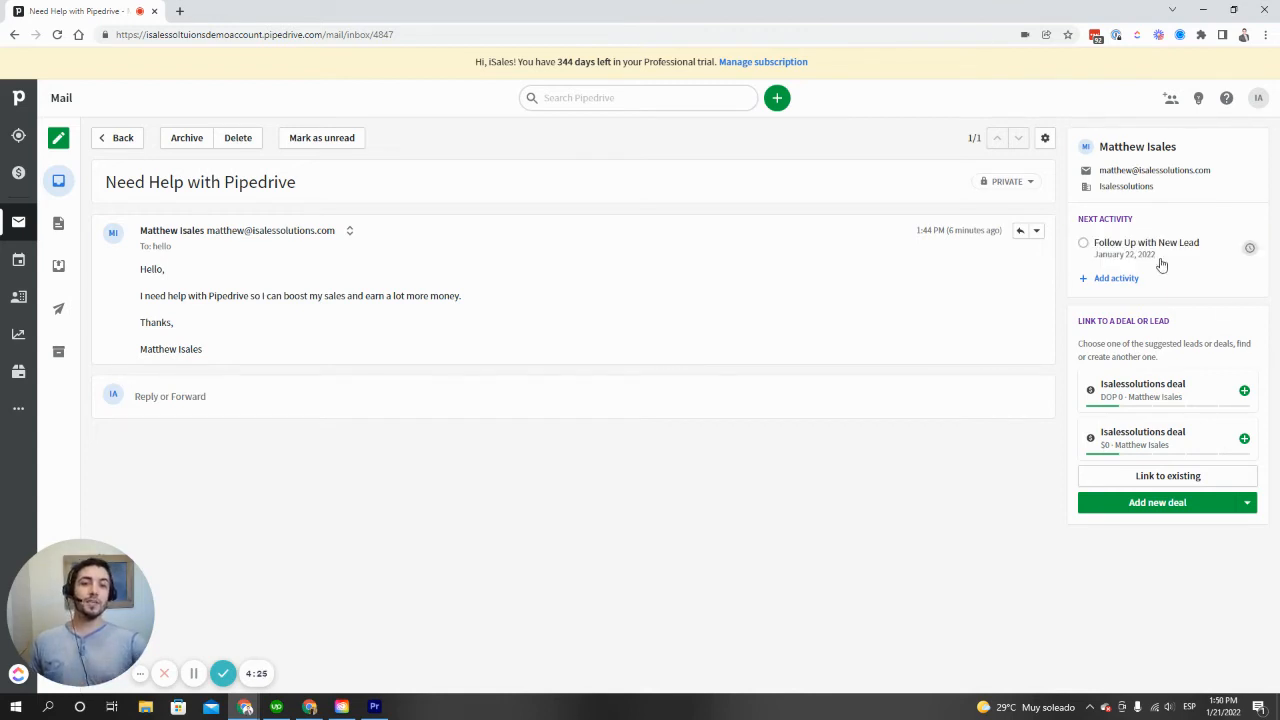
# Step: Start a deal from the email with 'Isales Solutions' added as a new organization
pyautogui.click(1194, 502)
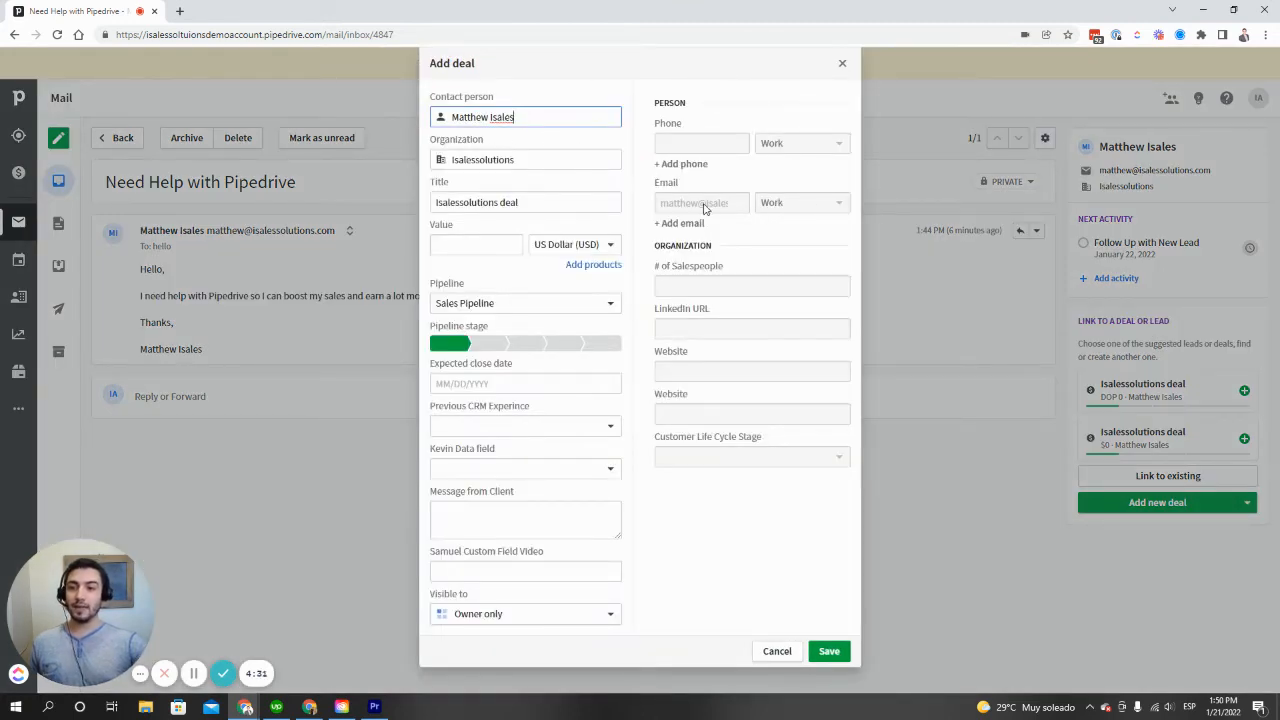
pyautogui.click(484, 160)
pyautogui.press('BackSpace')
pyautogui.write('S')
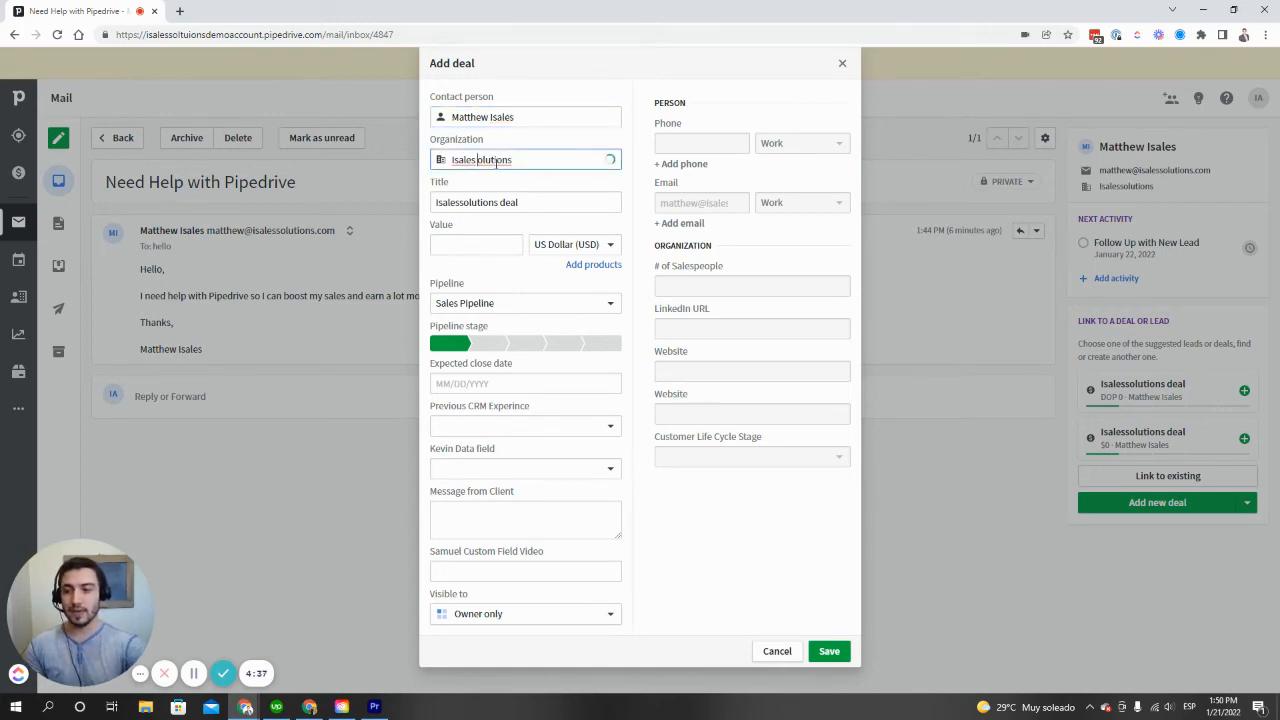
pyautogui.click(555, 204)
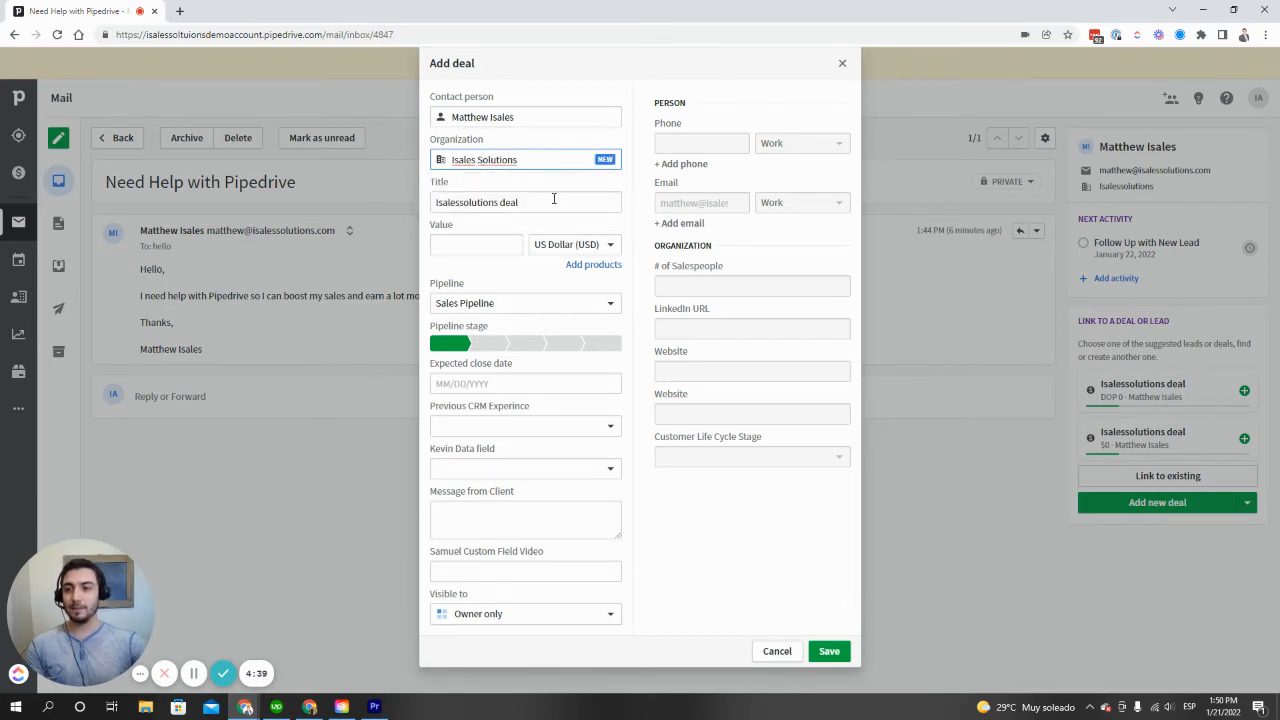
# Step: Retitle the deal 'Isales Solutions deal' and save it
pyautogui.click(462, 202)
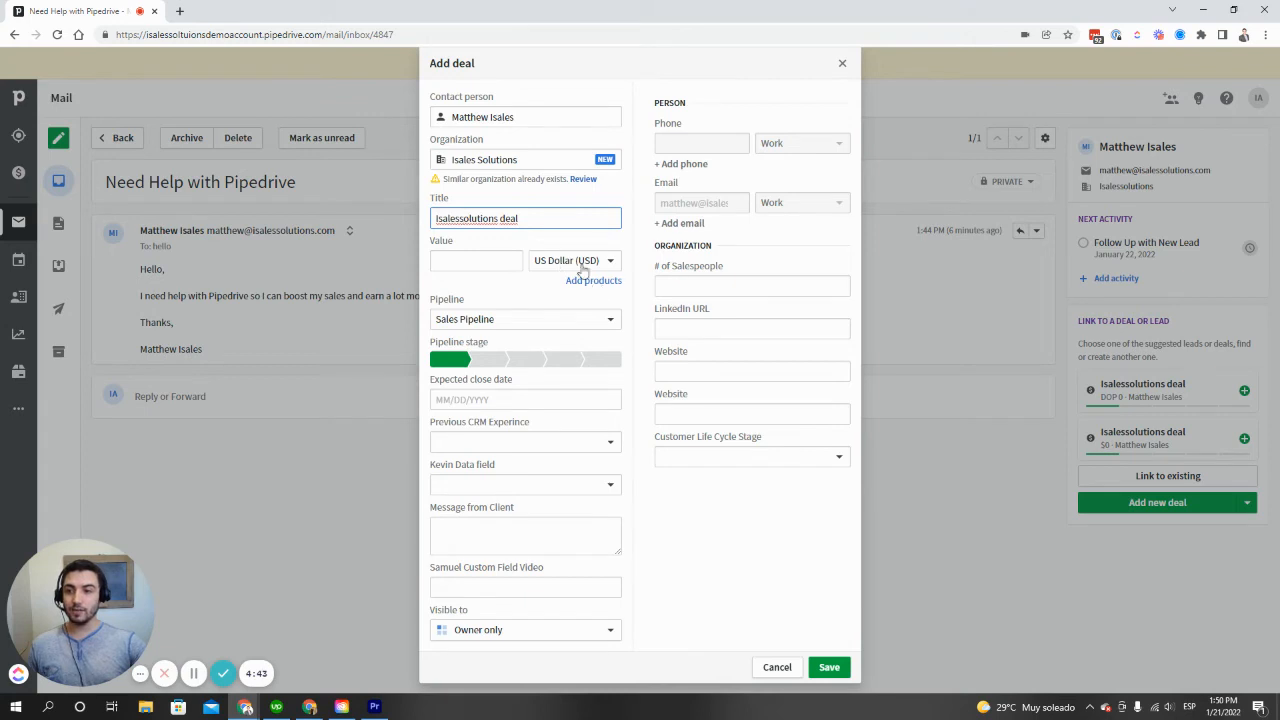
pyautogui.moveTo(540, 218); pyautogui.dragTo(348, 240)
pyautogui.press('BackSpace')
pyautogui.click(477, 243)
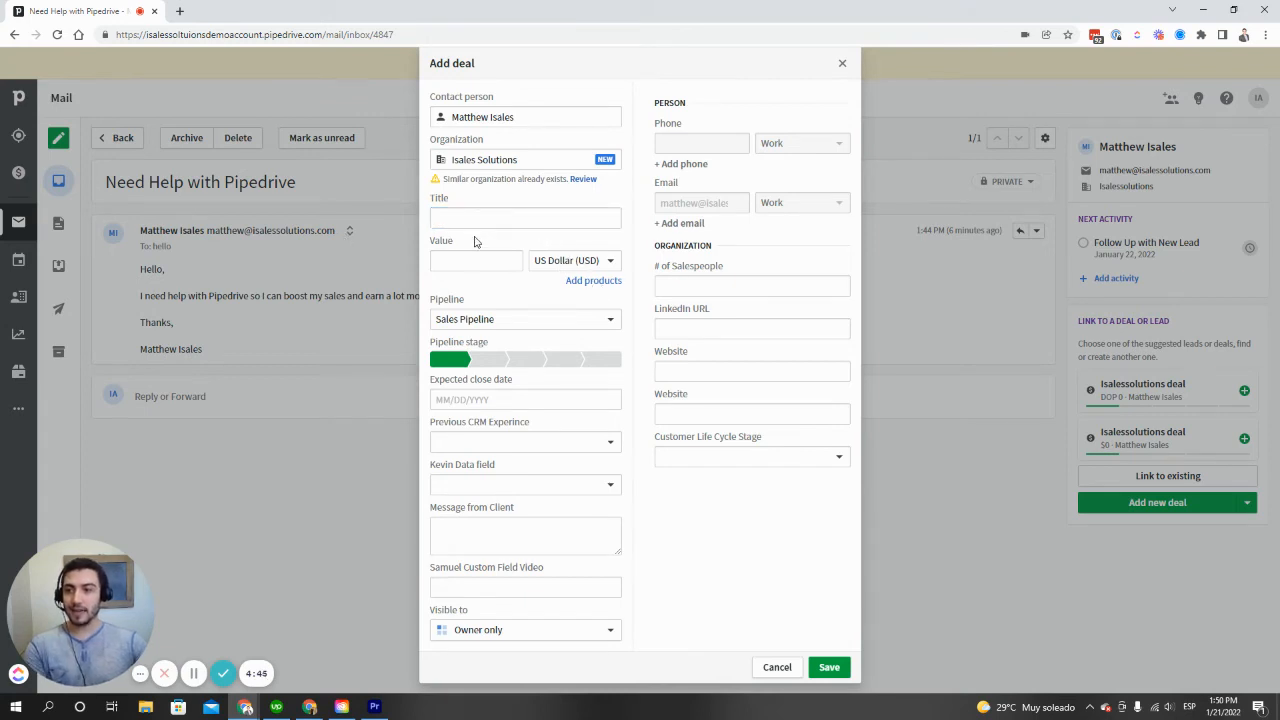
pyautogui.tripleClick(510, 161)
pyautogui.hotkey('ctrl', 'c')
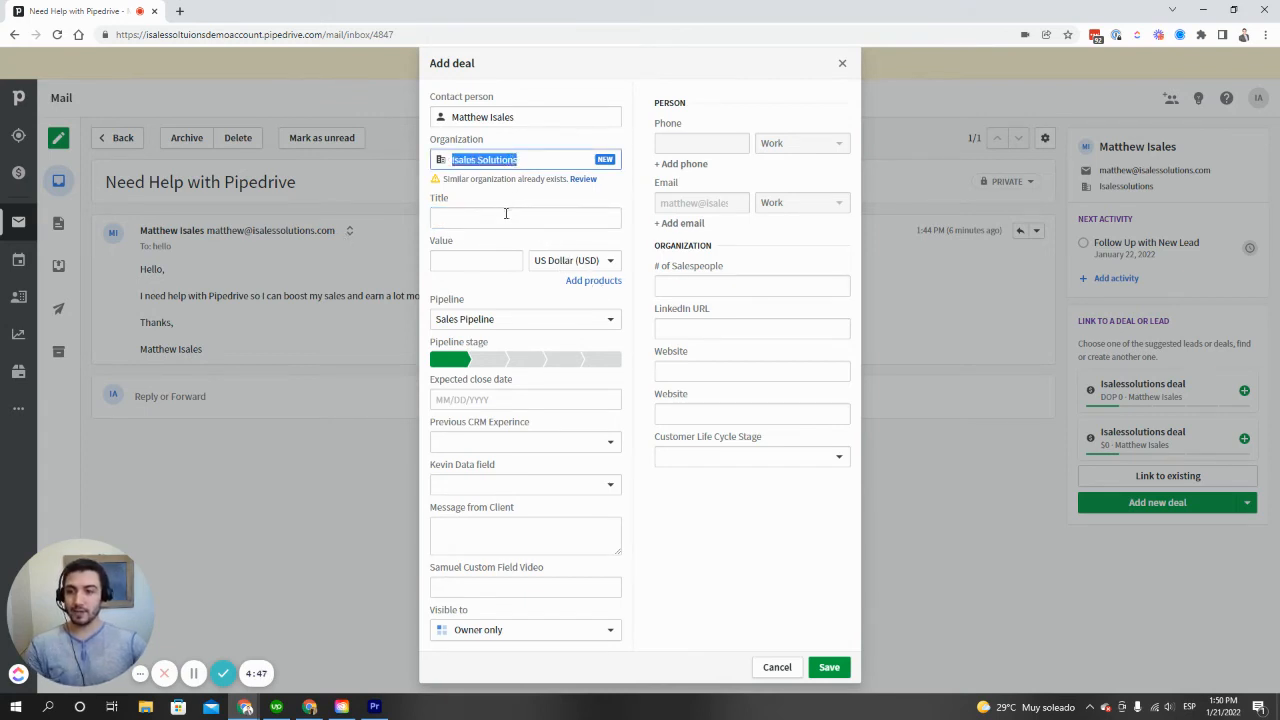
pyautogui.click(508, 212)
pyautogui.hotkey('ctrl', 'v')
pyautogui.press('BackSpace')
pyautogui.press('BackSpace')
pyautogui.press('BackSpace')
pyautogui.press('BackSpace')
pyautogui.press('BackSpace')
pyautogui.press('BackSpace')
pyautogui.press('BackSpace')
pyautogui.press('BackSpace')
pyautogui.press('BackSpace')
pyautogui.press('BackSpace')
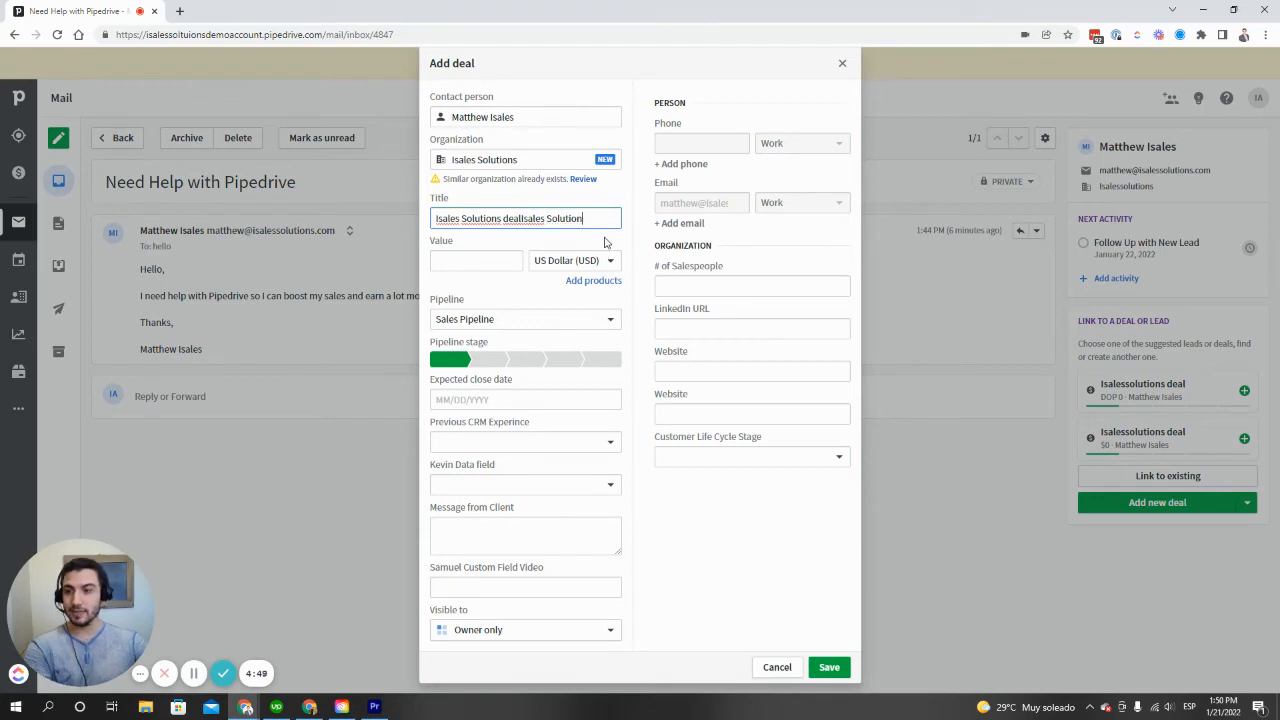
pyautogui.press('BackSpace')
pyautogui.press('BackSpace')
pyautogui.press('BackSpace')
pyautogui.press('BackSpace')
pyautogui.press('BackSpace')
pyautogui.press('BackSpace')
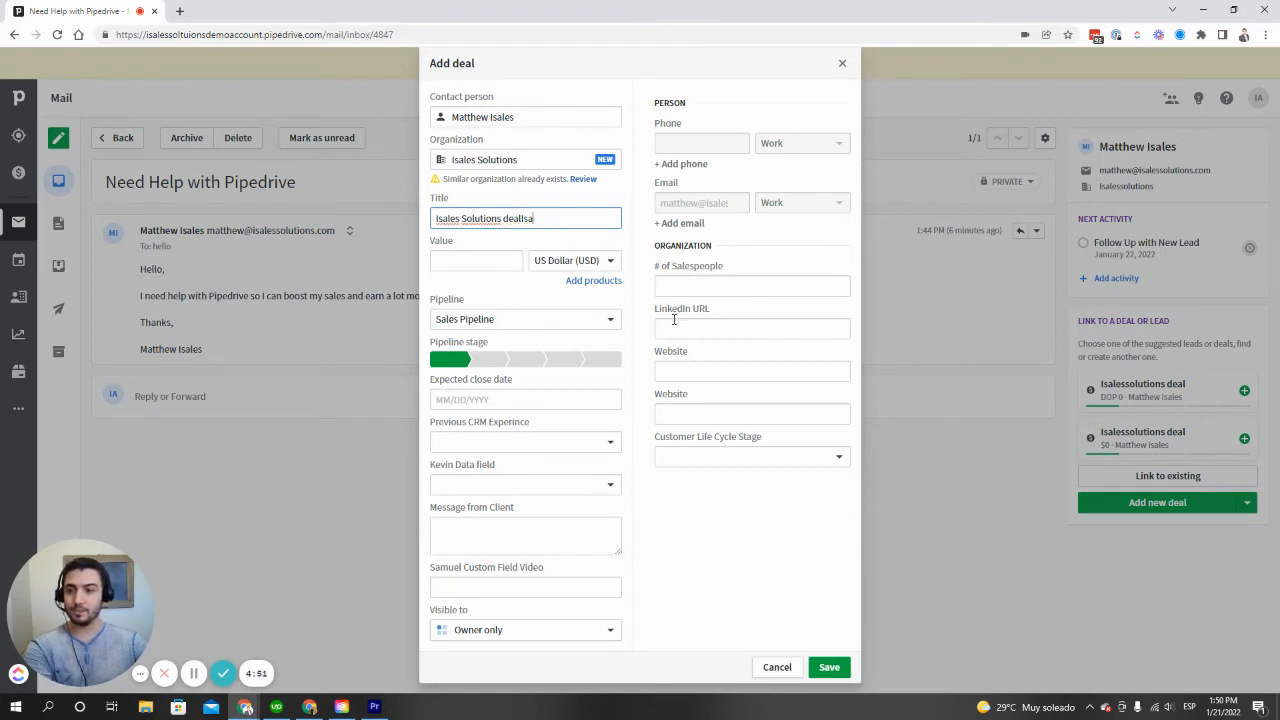
pyautogui.click(528, 254)
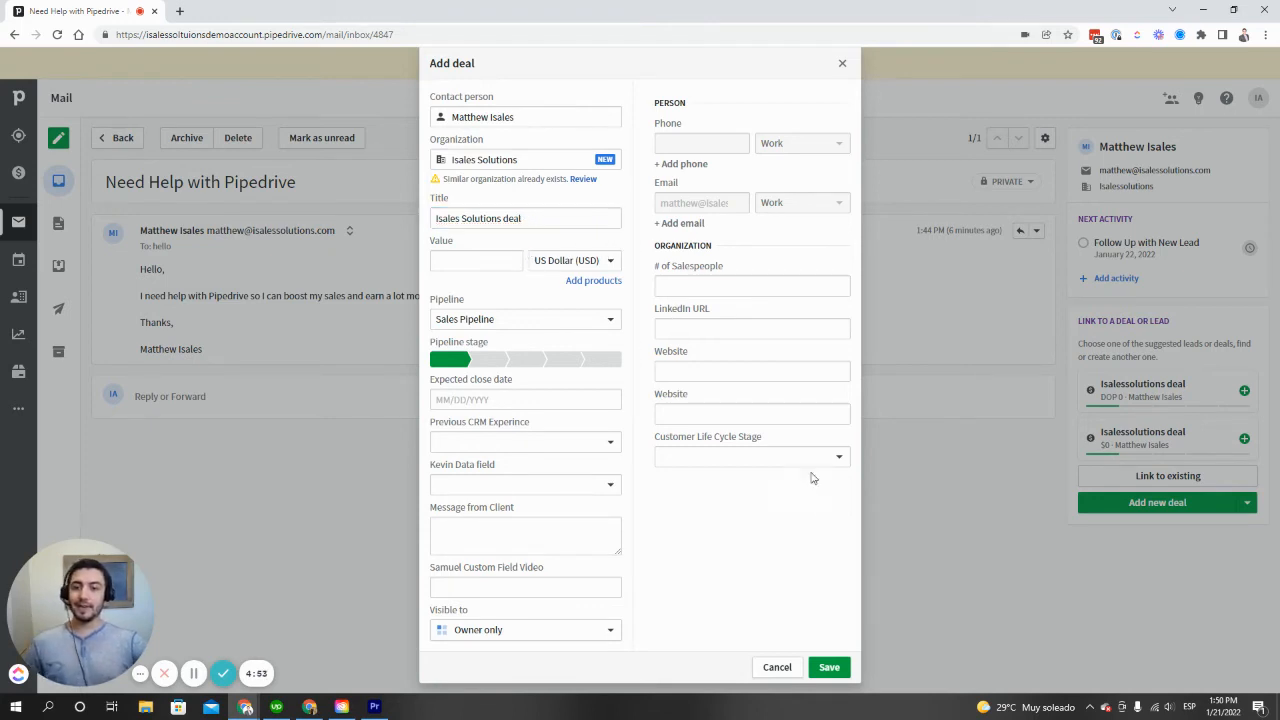
pyautogui.click(826, 666)
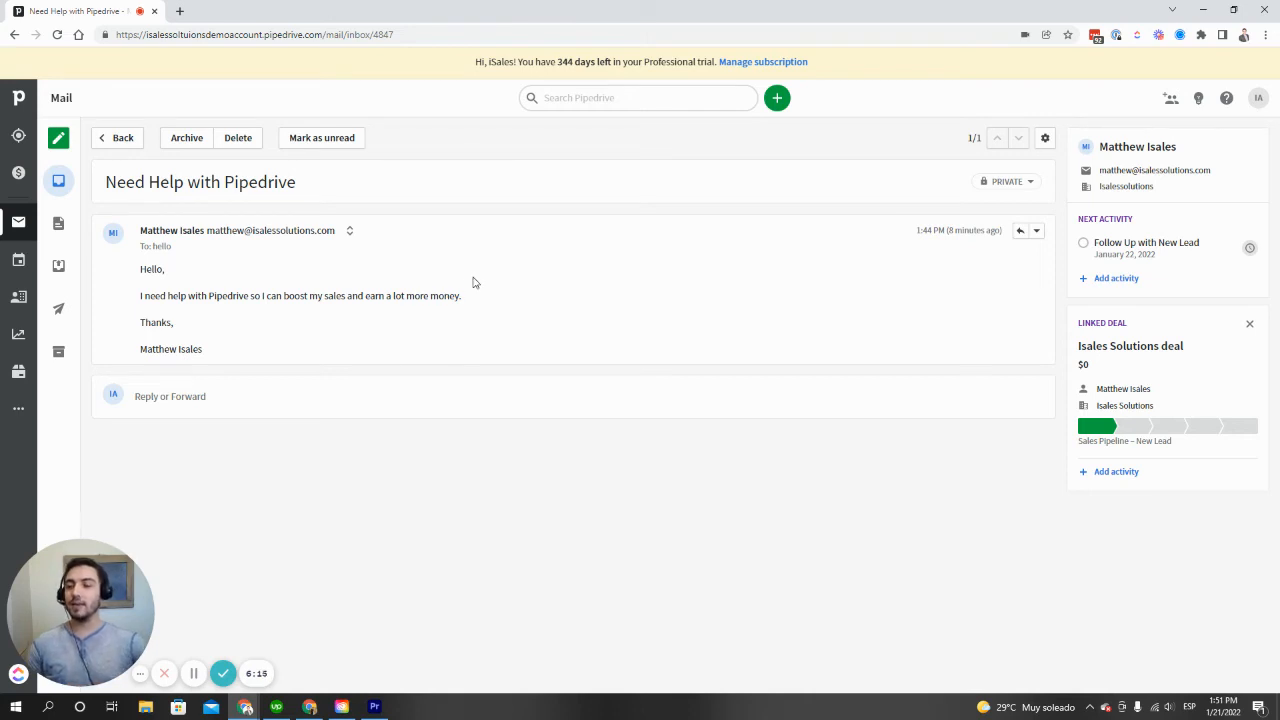
# Step: In the Leads Inbox, save a manual lead for a newly created contact person
pyautogui.click(20, 136)
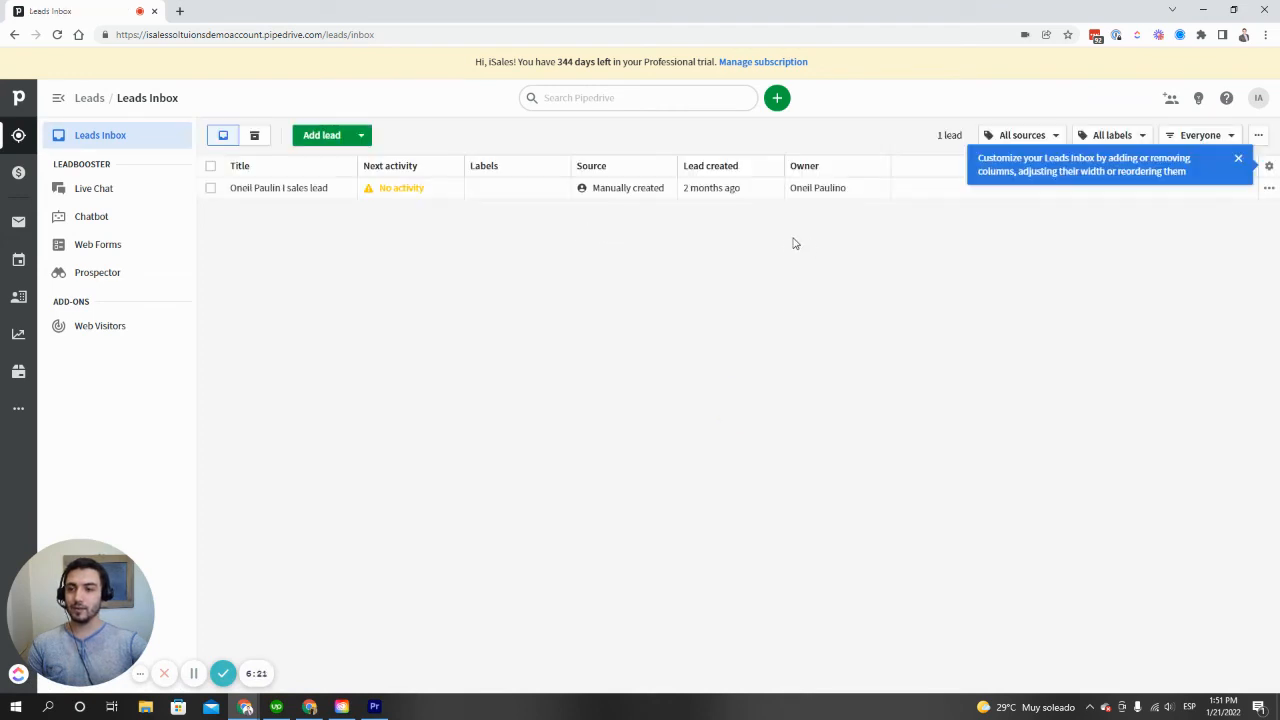
pyautogui.click(331, 136)
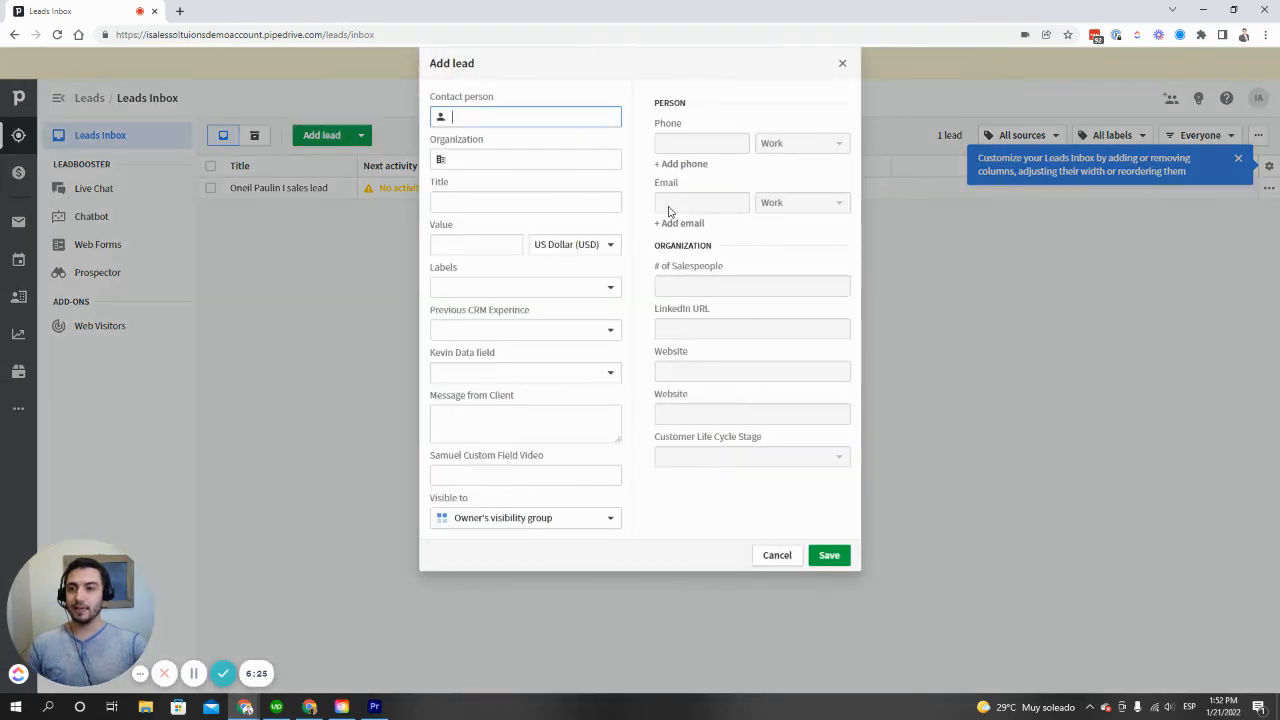
pyautogui.write('Matthew ')
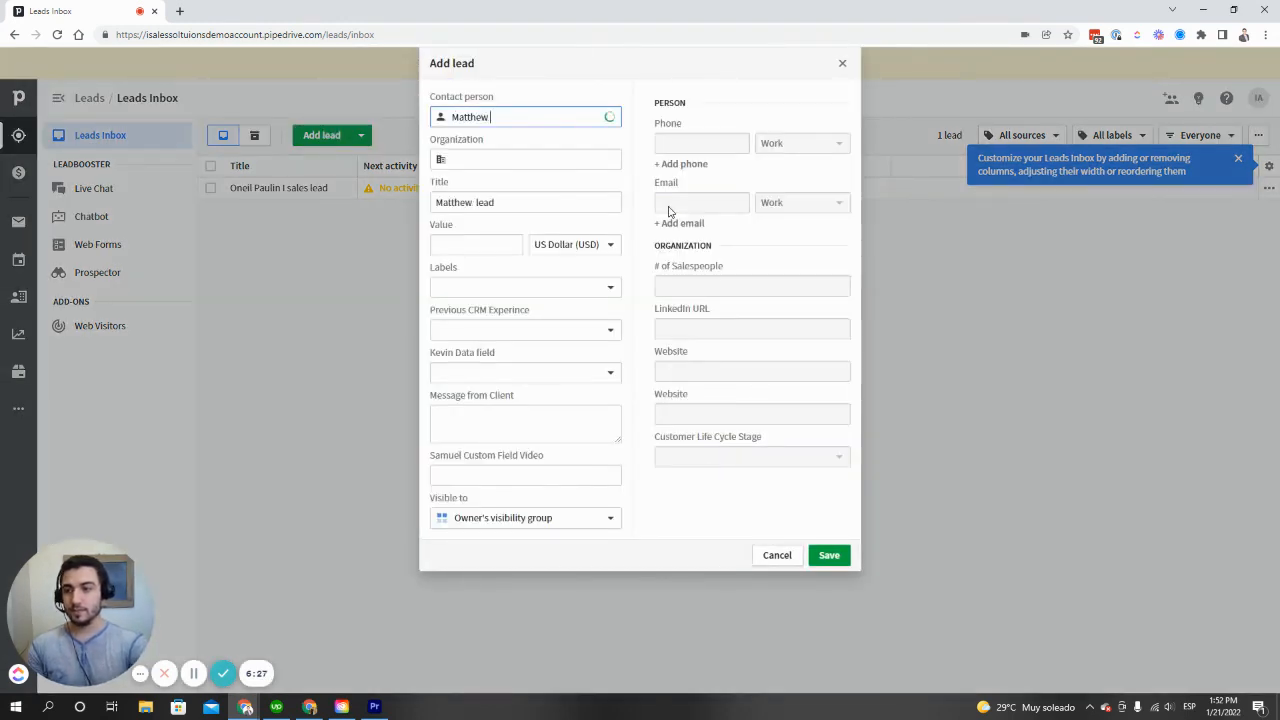
pyautogui.write('Isales')
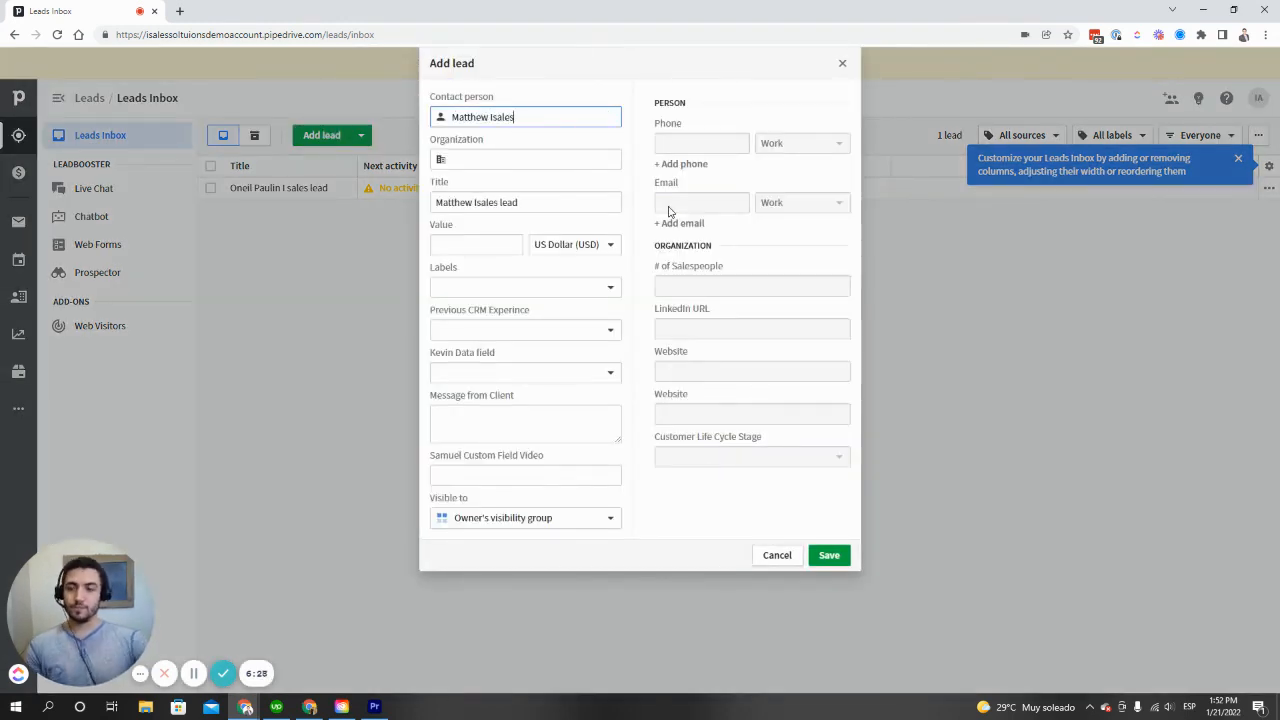
pyautogui.click(559, 187)
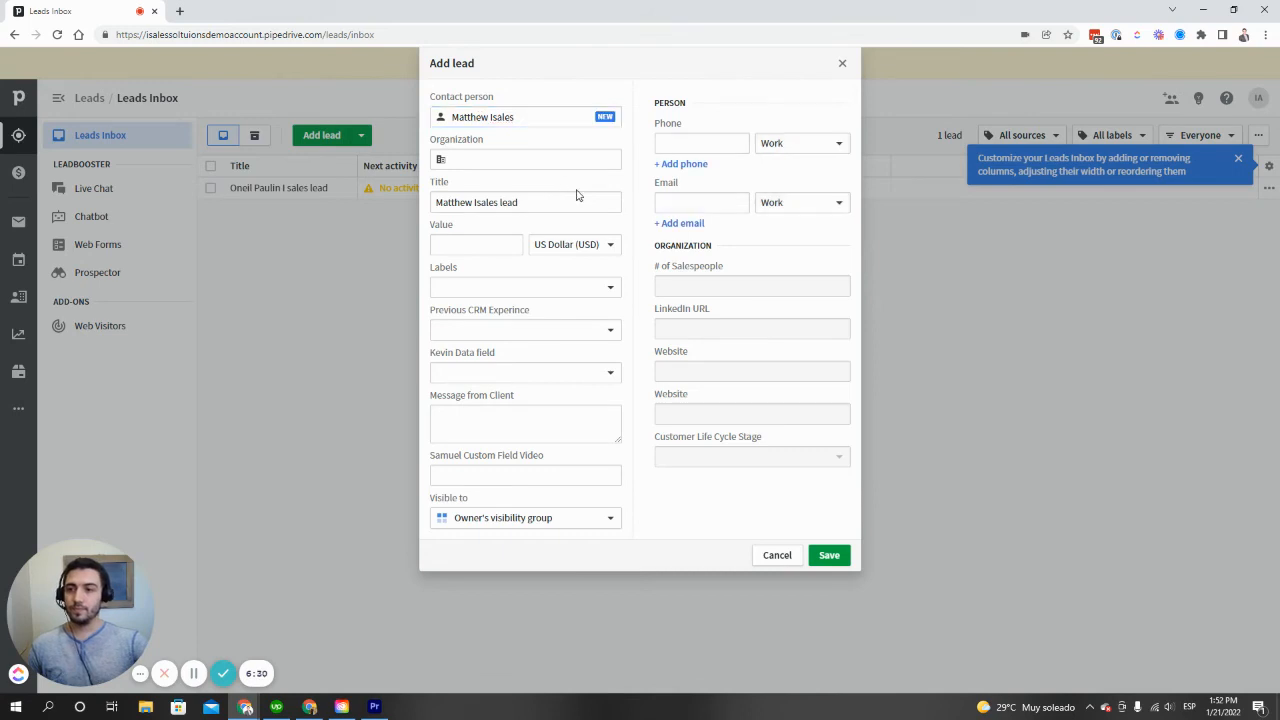
pyautogui.click(829, 571)
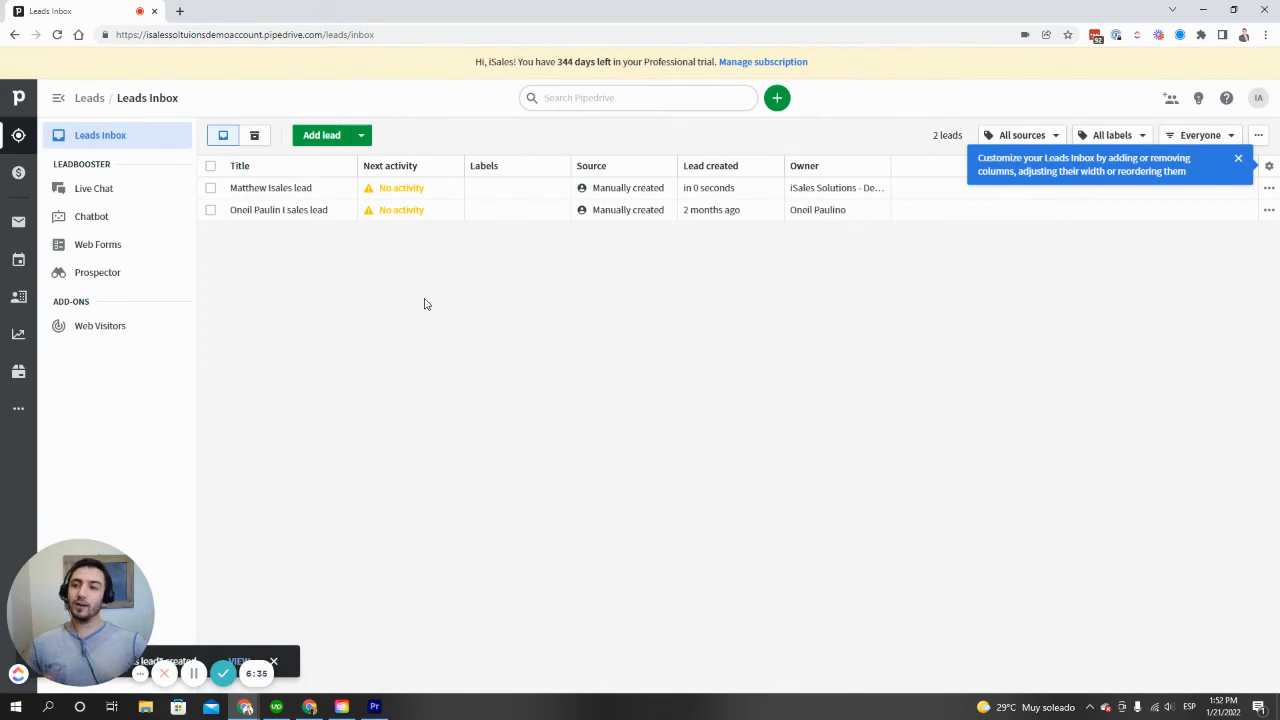
# Step: Open the new lead's details and bring up its Convert to deal form
pyautogui.click(257, 188)
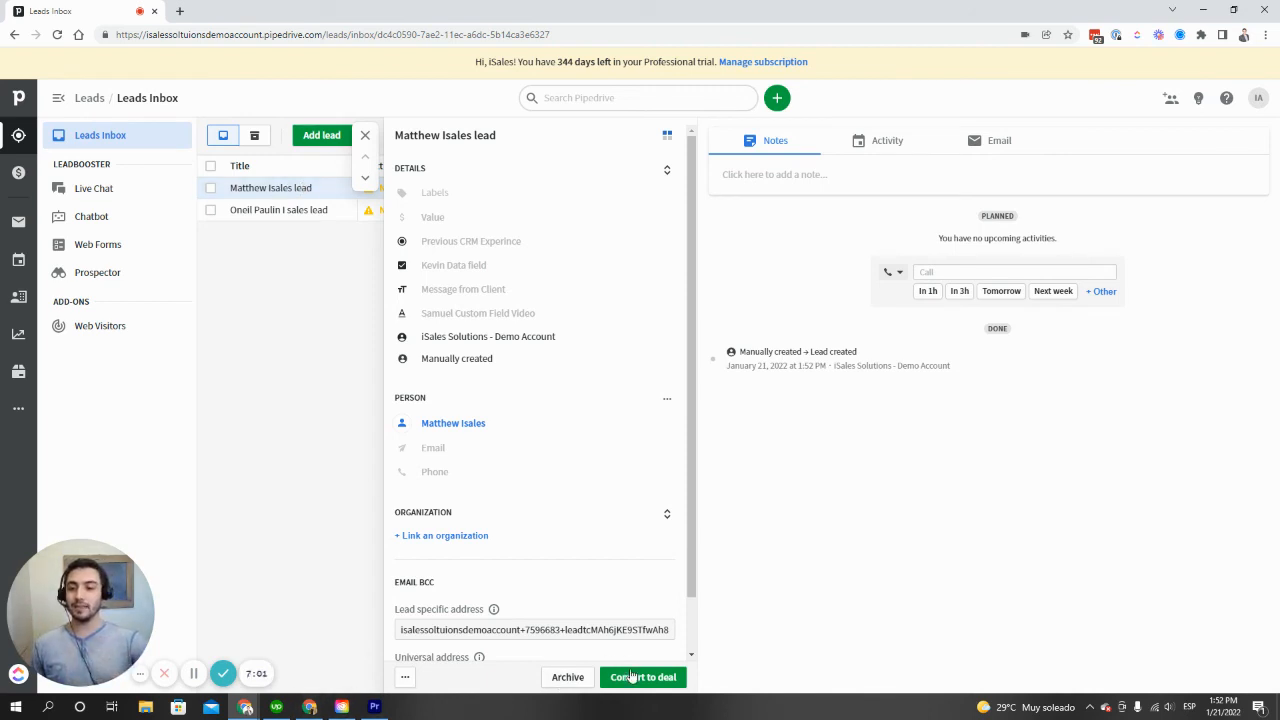
pyautogui.click(632, 679)
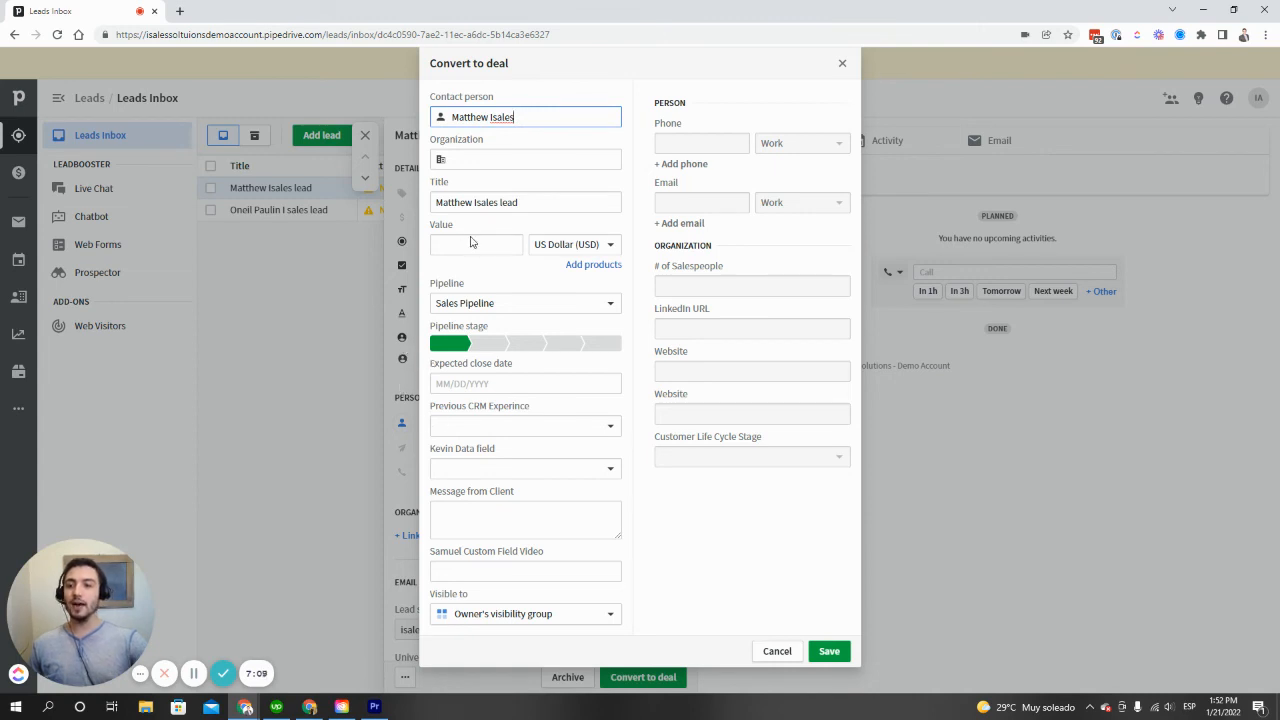
# Step: Close the conversion form, set the lead's value to 9000 USD, then convert it to a deal
pyautogui.click(842, 63)
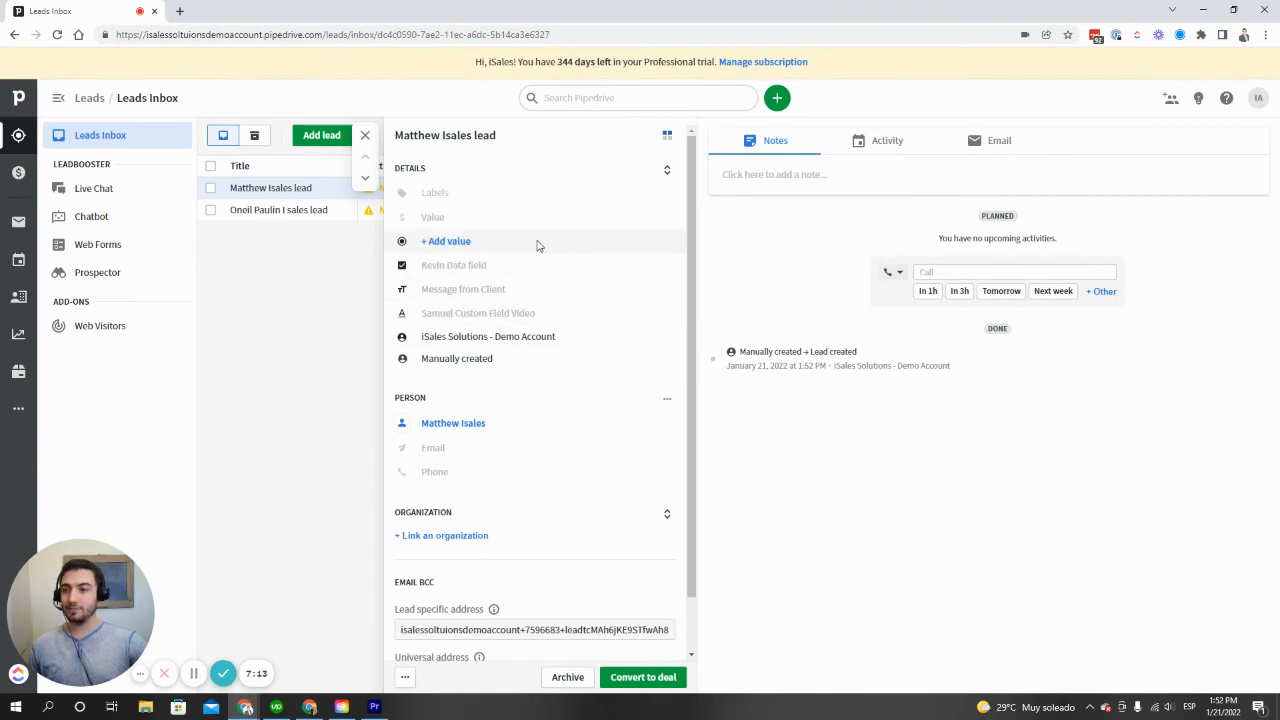
pyautogui.click(445, 218)
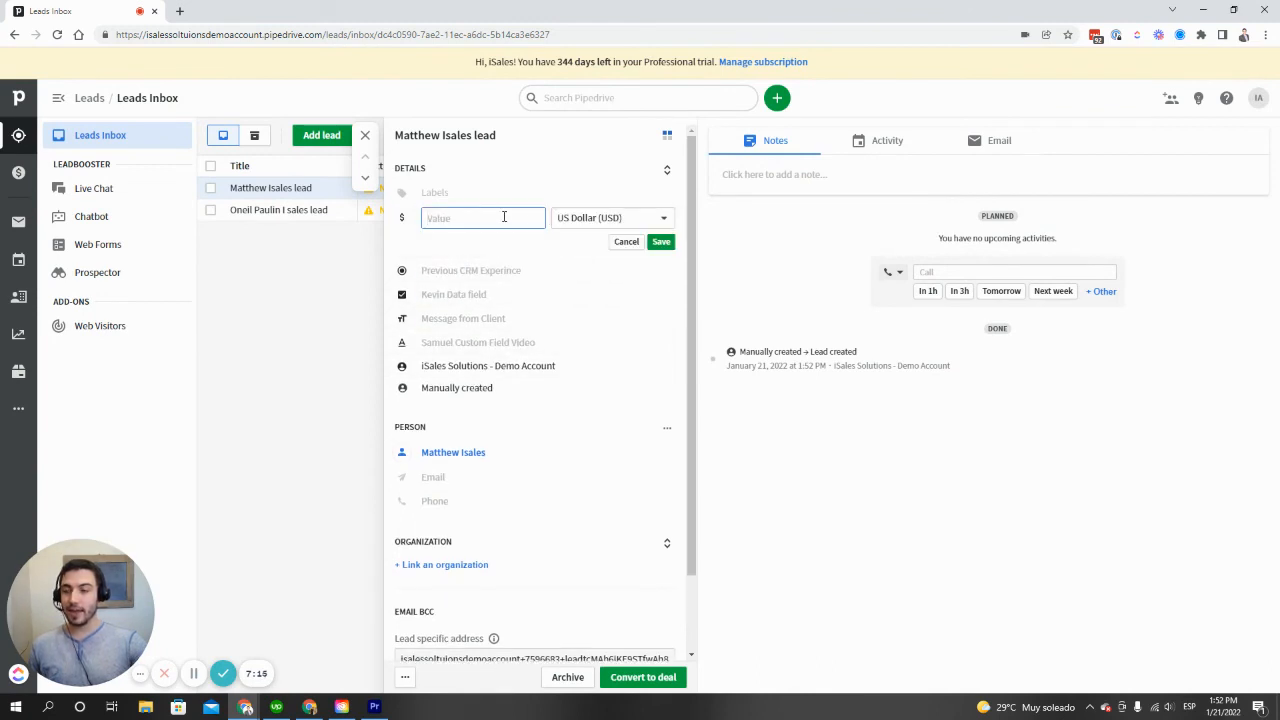
pyautogui.write('9000')
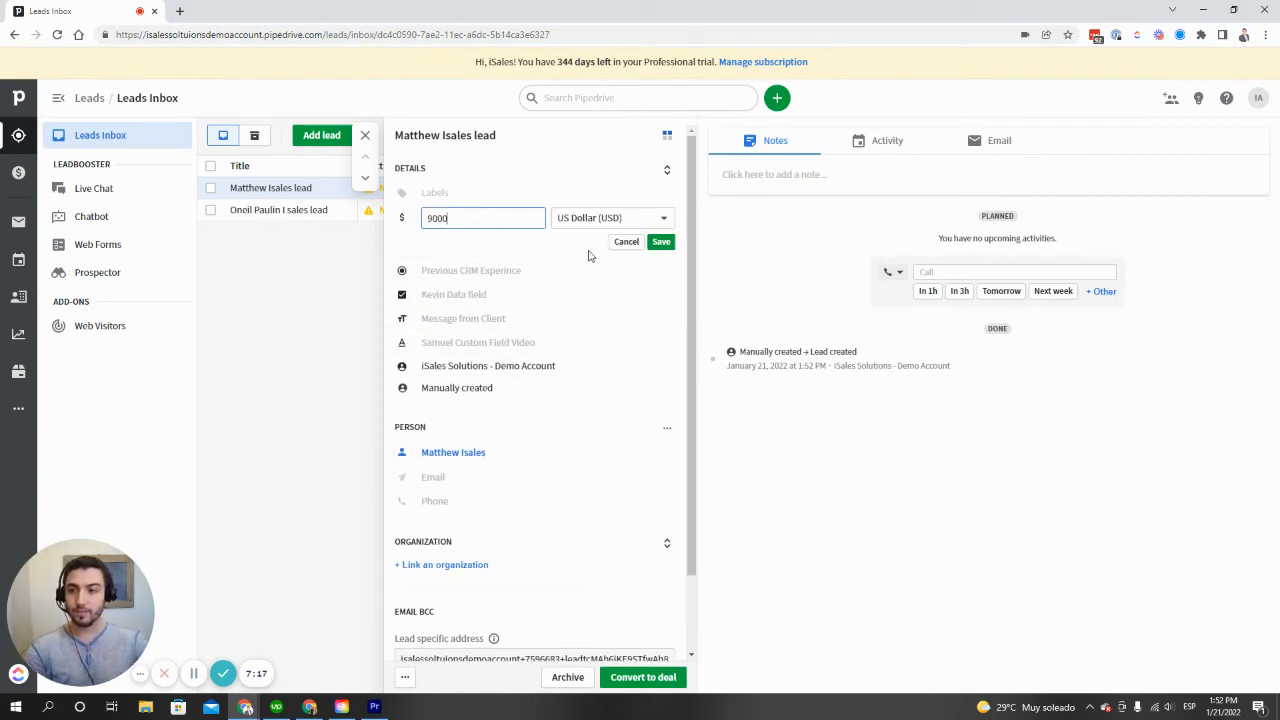
pyautogui.click(661, 242)
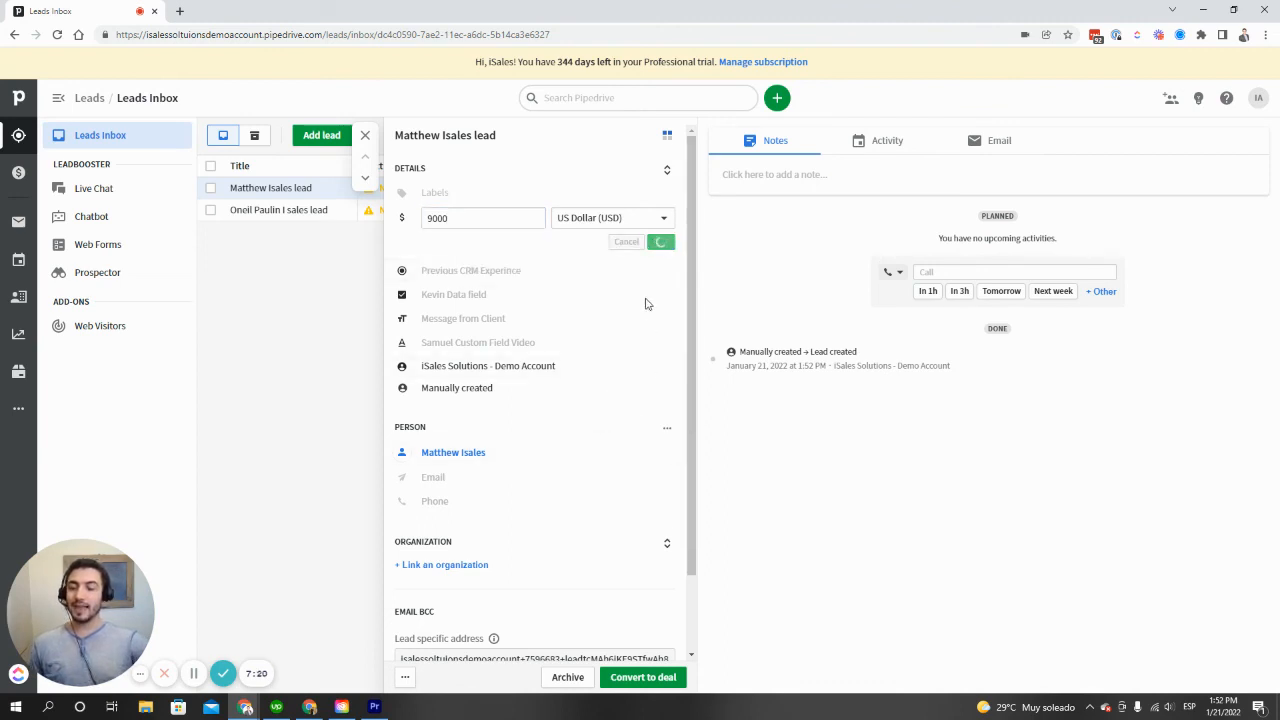
pyautogui.click(645, 679)
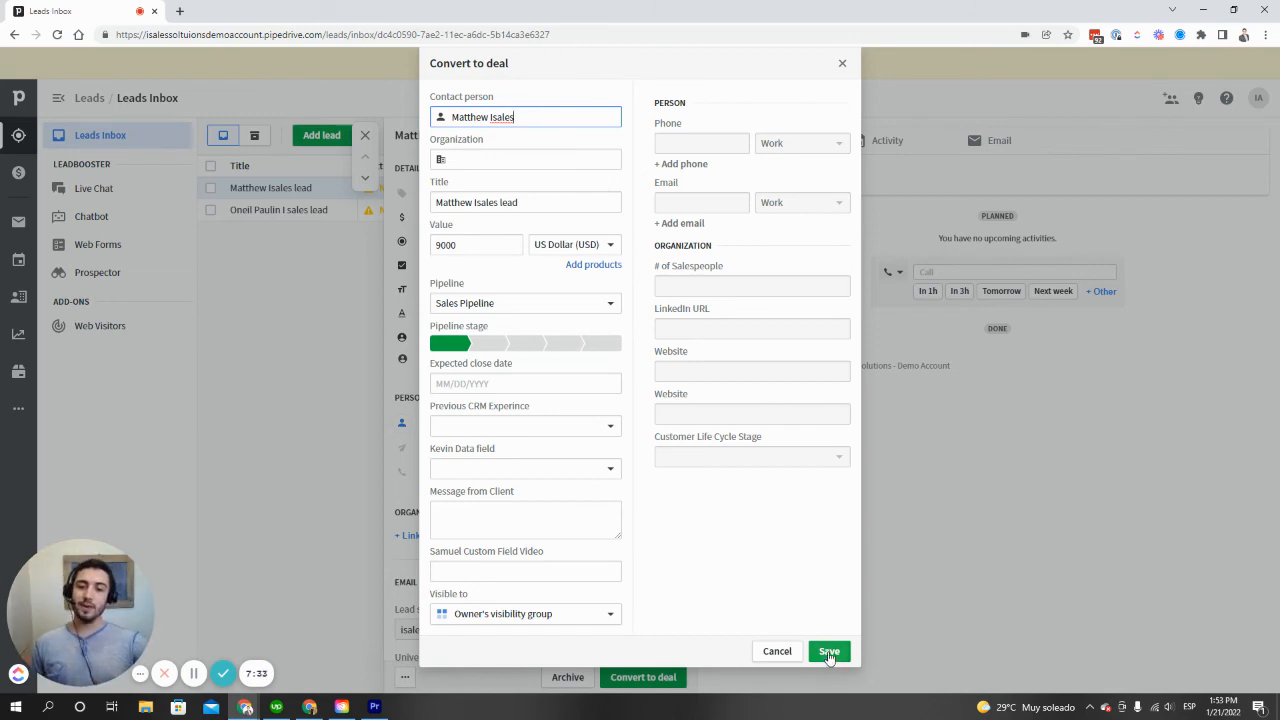
pyautogui.click(820, 656)
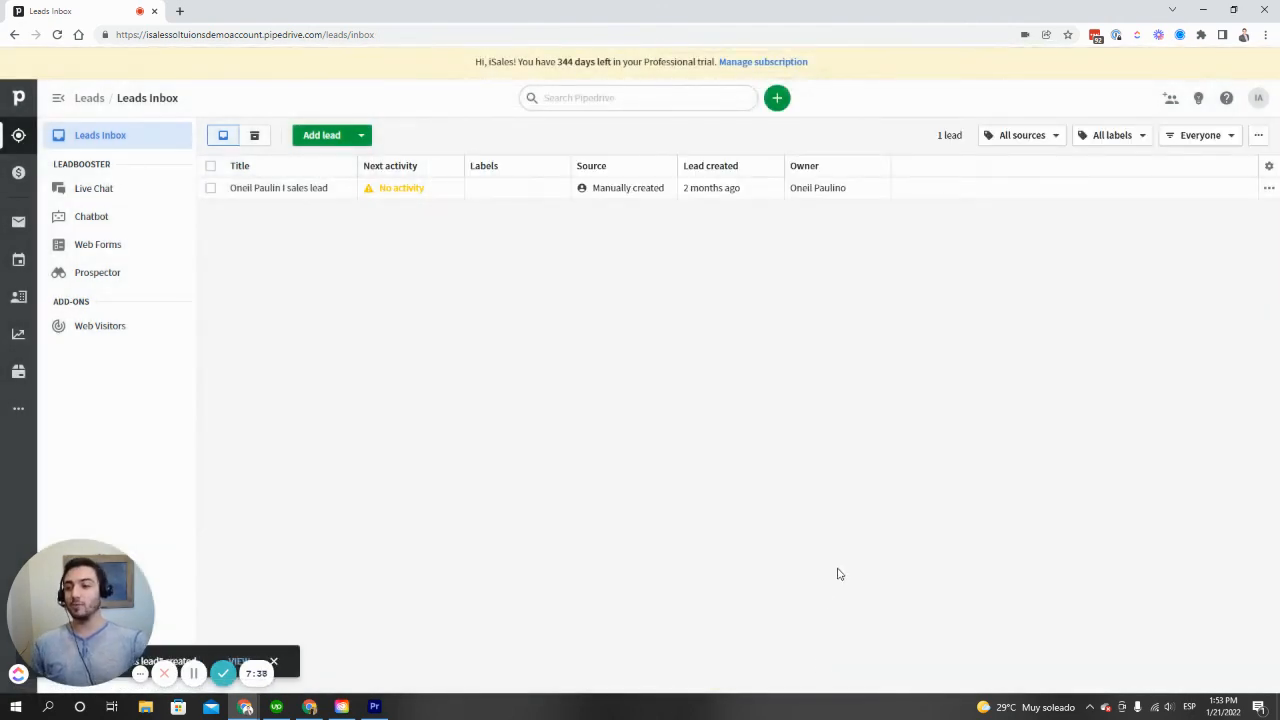
# Step: Open the $9,000 deal card in the New Lead stage of the Sales Pipeline and dismiss the tip
pyautogui.click(18, 172)
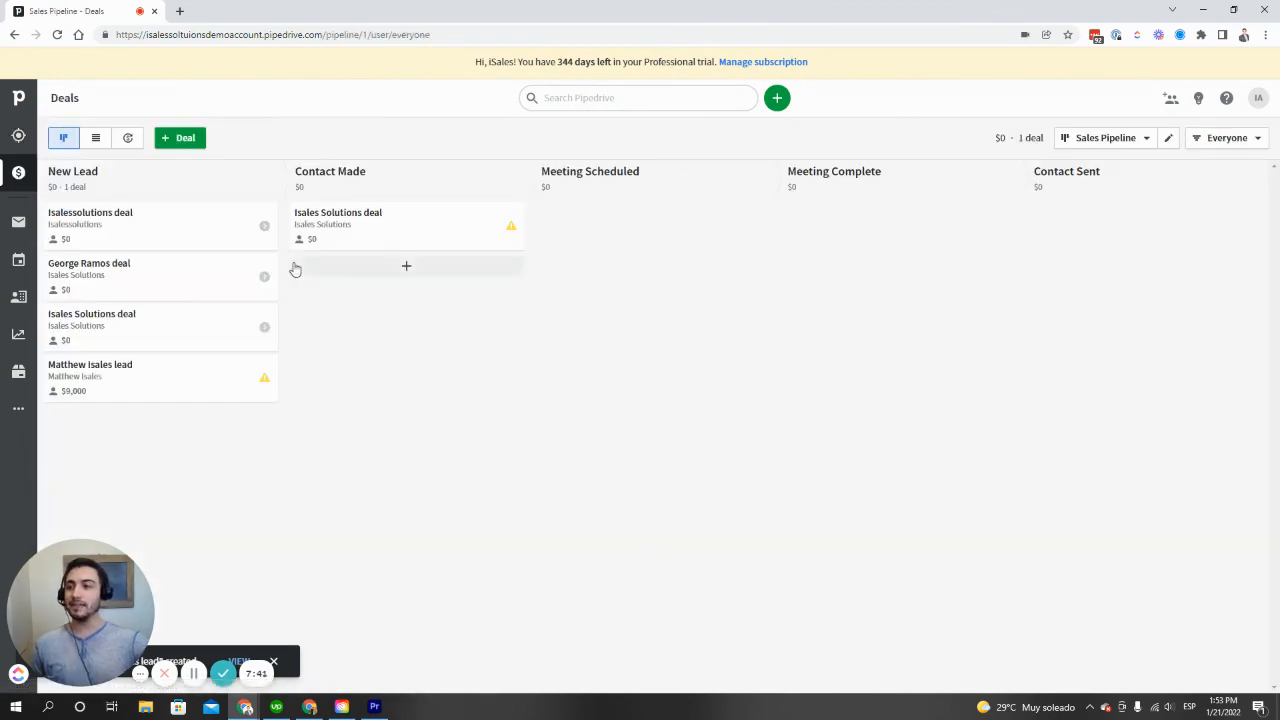
pyautogui.click(89, 391)
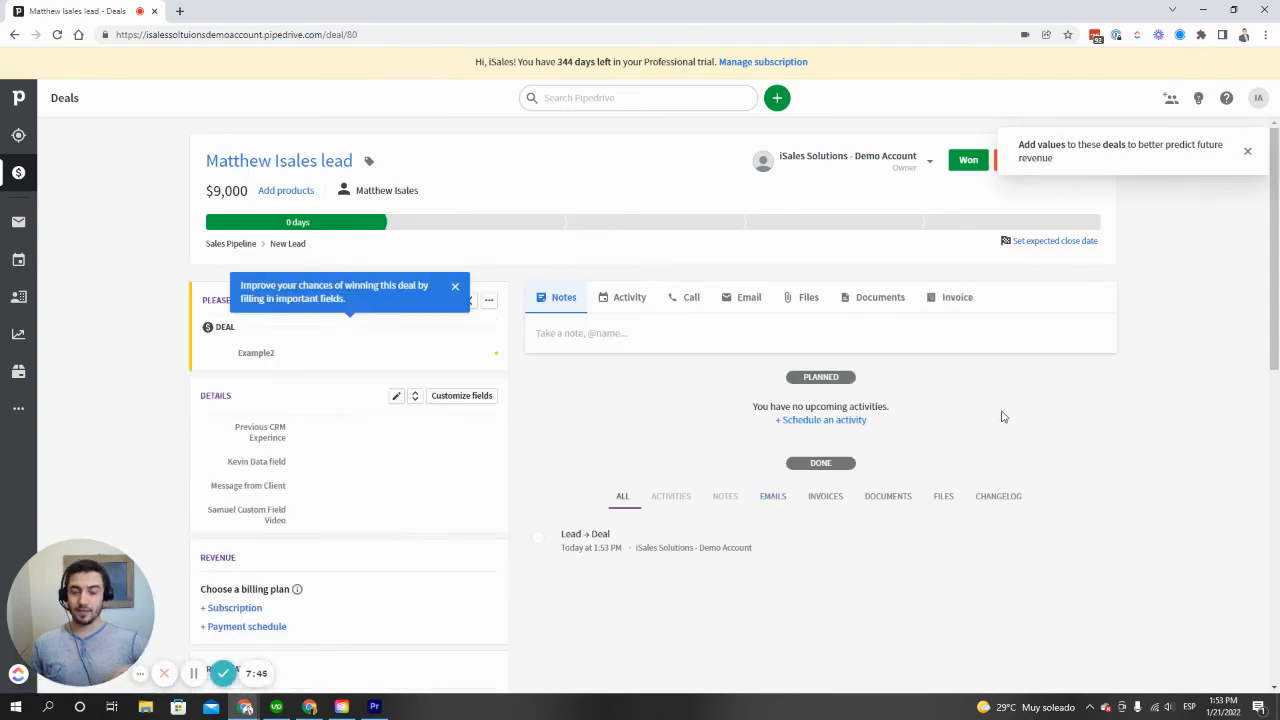
pyautogui.click(1247, 151)
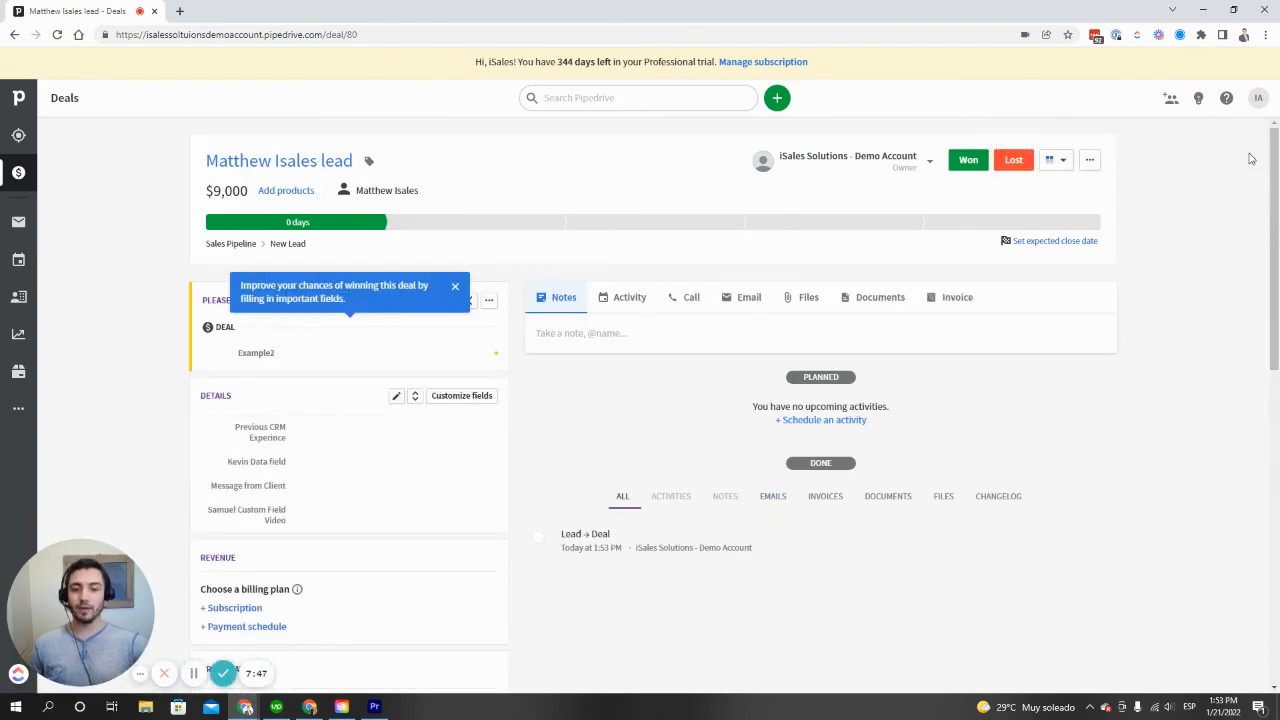